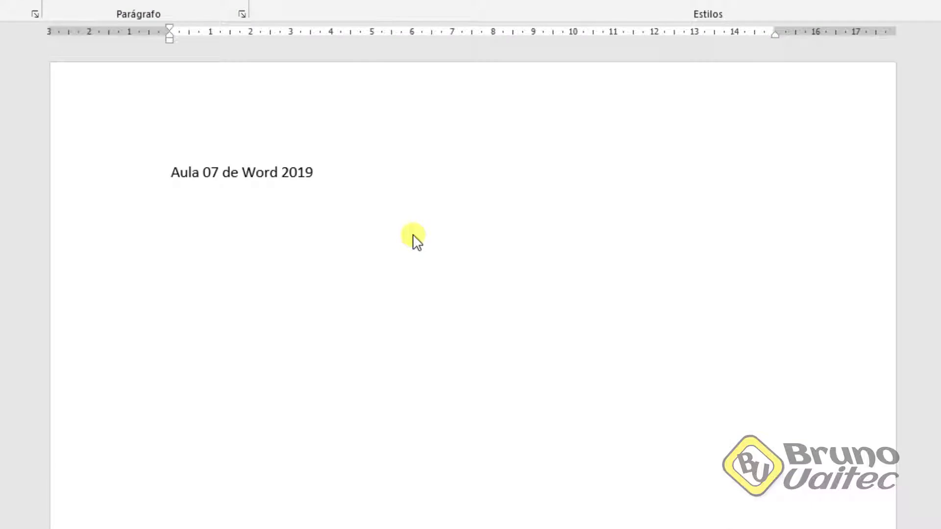
Step: Generate sample text of 10 paragraphs with three sentences each below the title, using the formula =rand(10,3)
key(Return)
key(Return)
text(=)
text(rand()
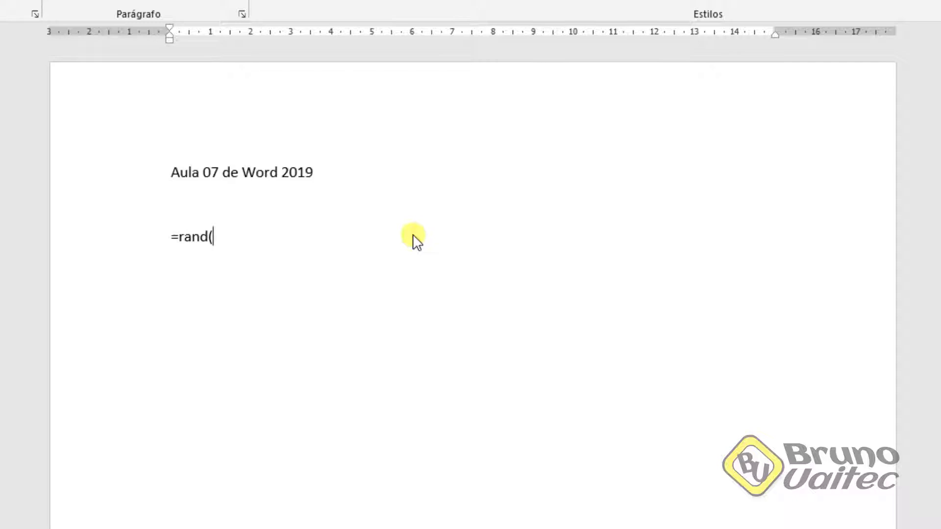
text(10,)
text(3))
key(Return)
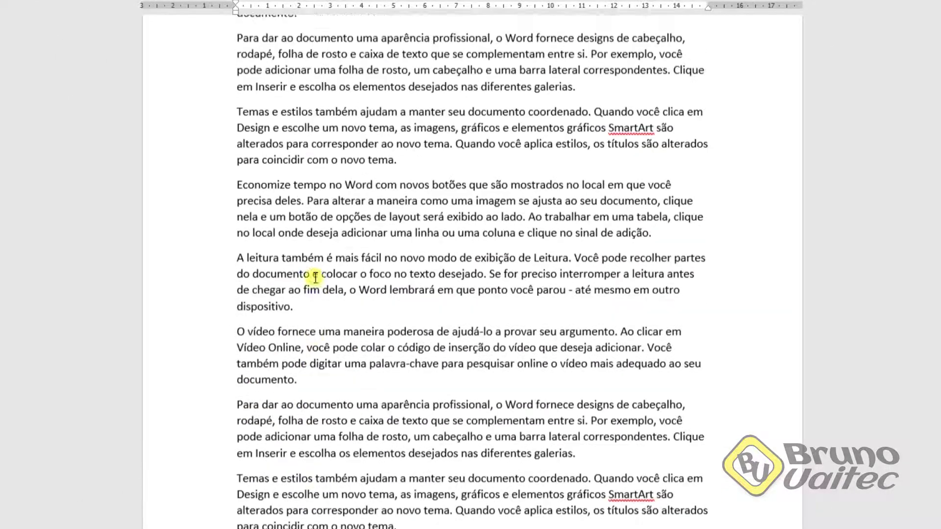
Step: Count the generated paragraphs from the start of the document, highlighting the first line of each one
scroll(315, 277, up, 4)
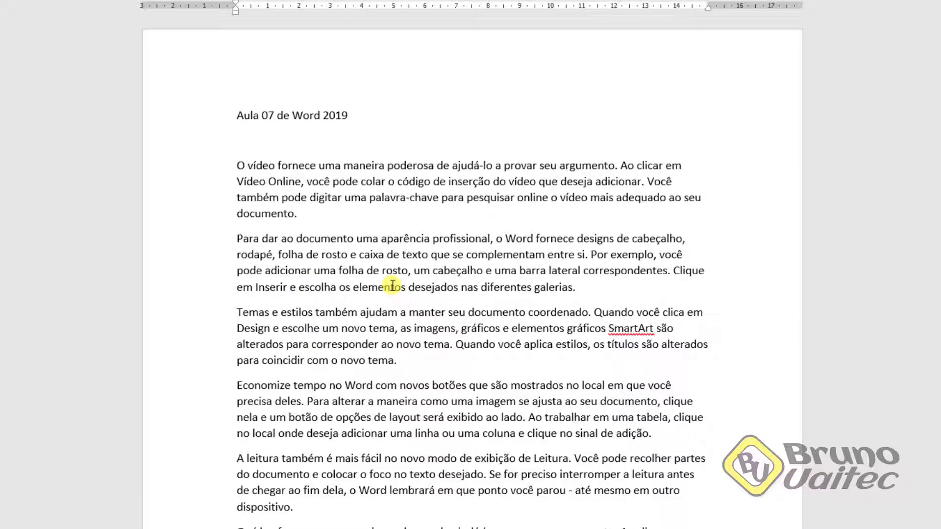
double_click(282, 182)
click(205, 167)
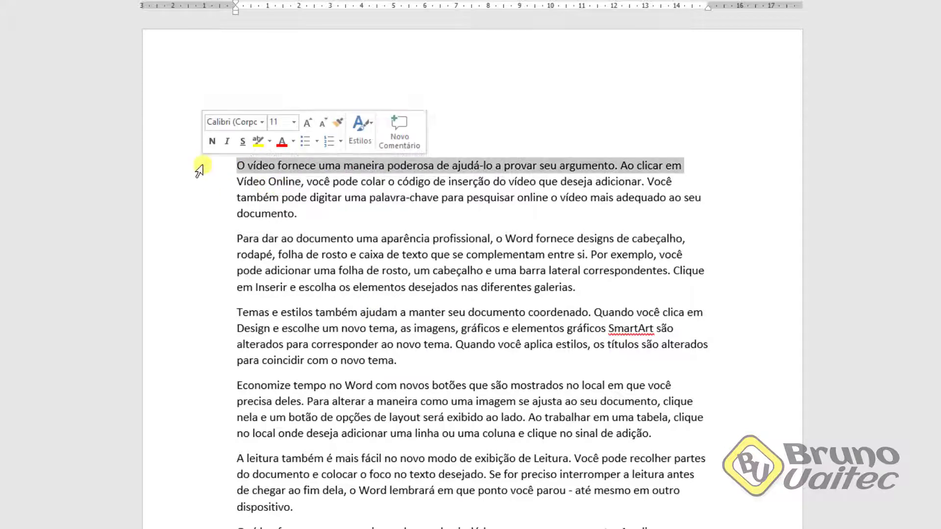
click(201, 240)
click(206, 313)
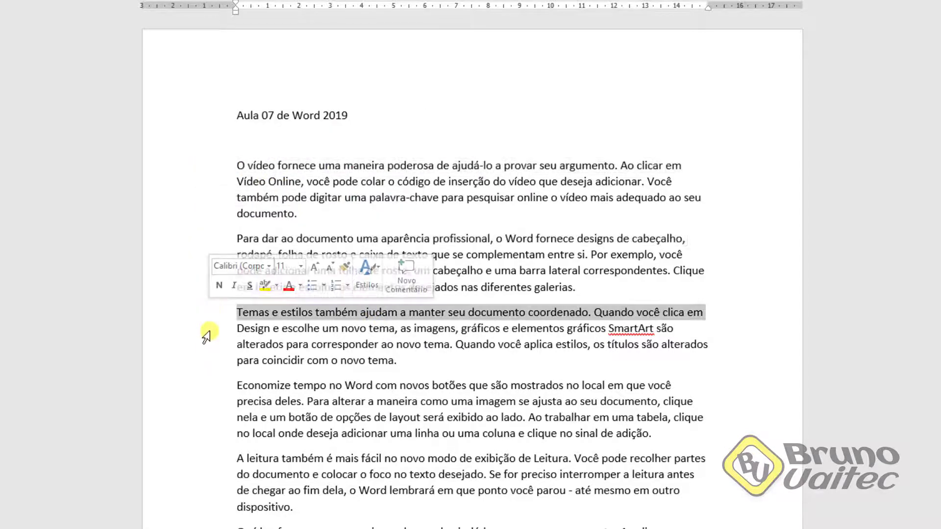
click(206, 385)
click(210, 458)
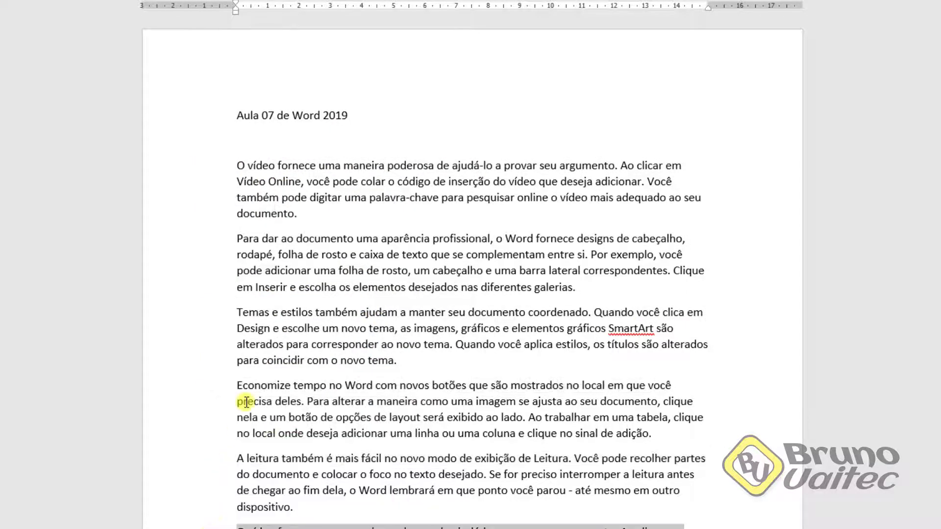
scroll(207, 407, down, 4)
click(207, 385)
scroll(235, 400, down, 3)
scroll(230, 343, down, 2)
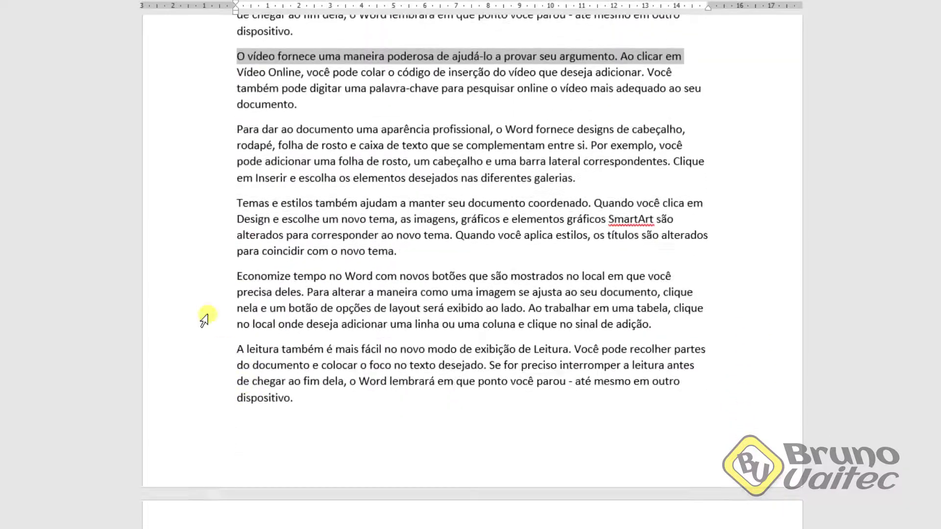
click(197, 130)
click(200, 206)
click(196, 276)
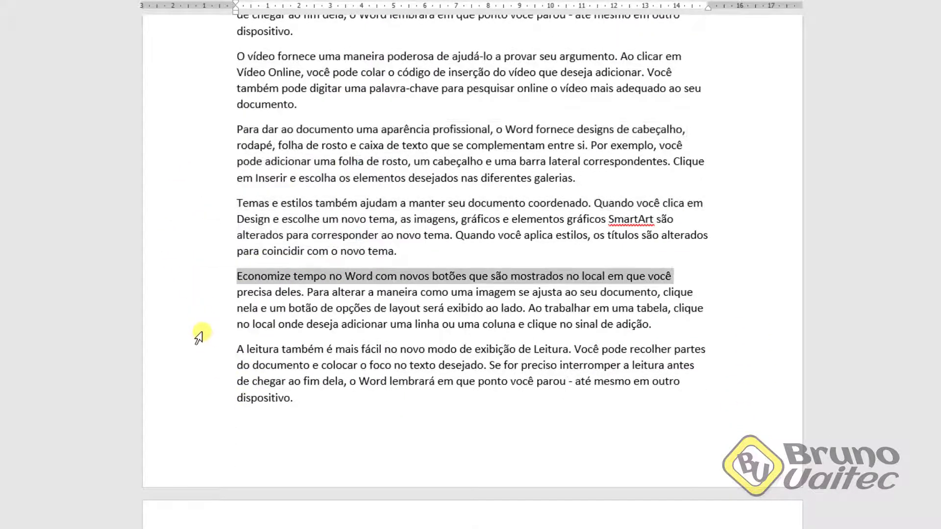
click(196, 349)
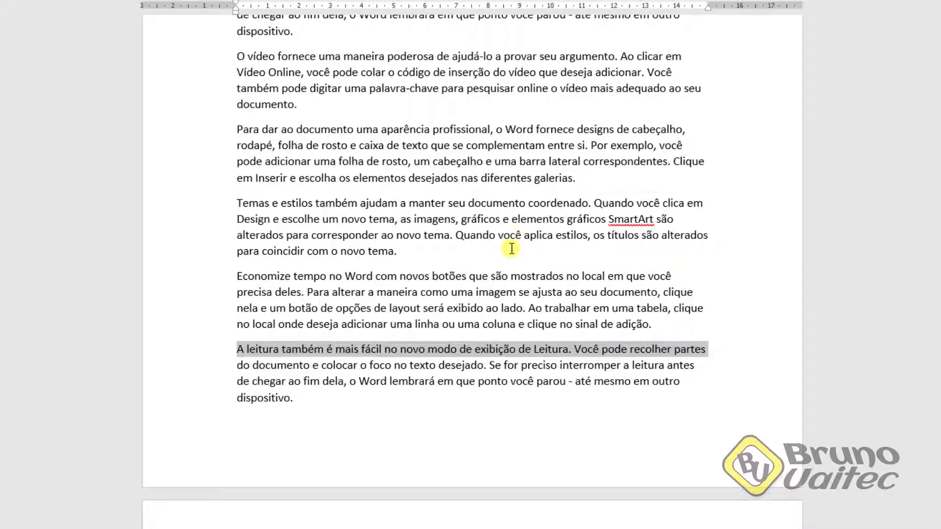
Step: Check the sentences in the last paragraph on the first page, marking where each one ends
click(237, 349)
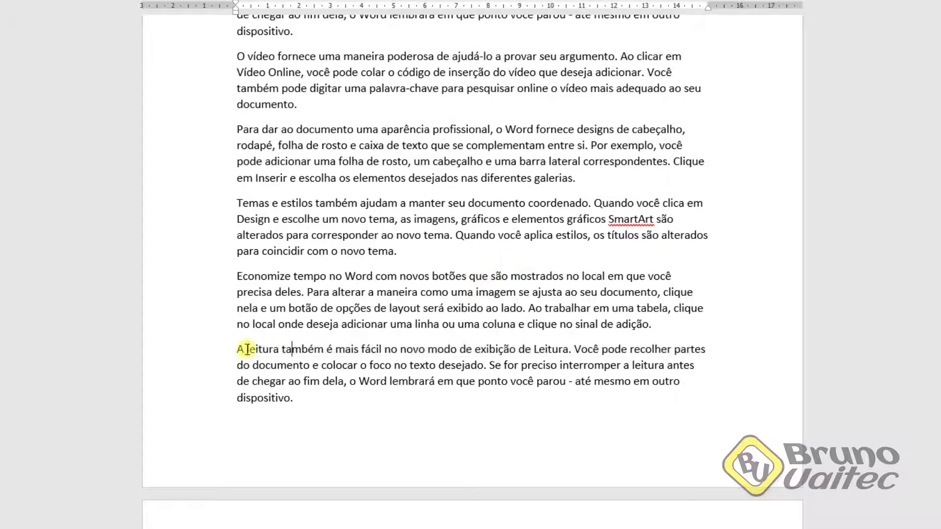
click(488, 365)
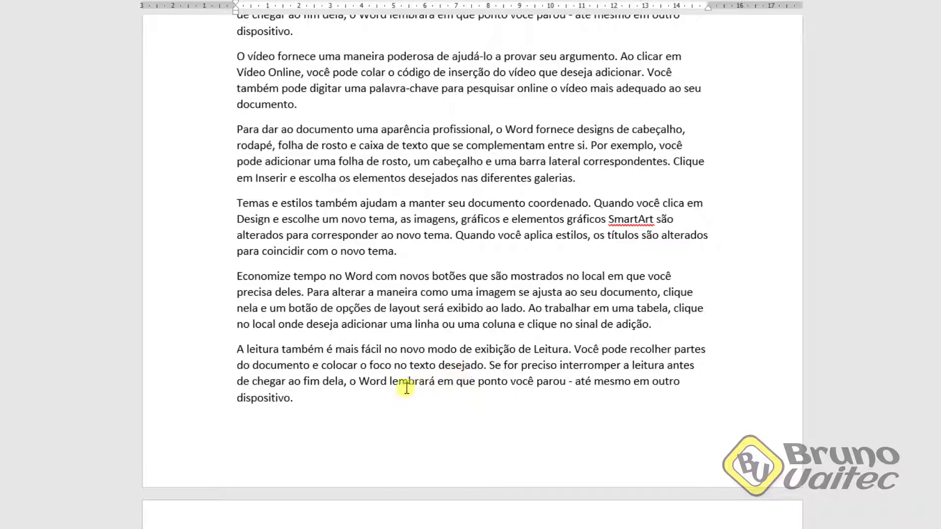
click(569, 350)
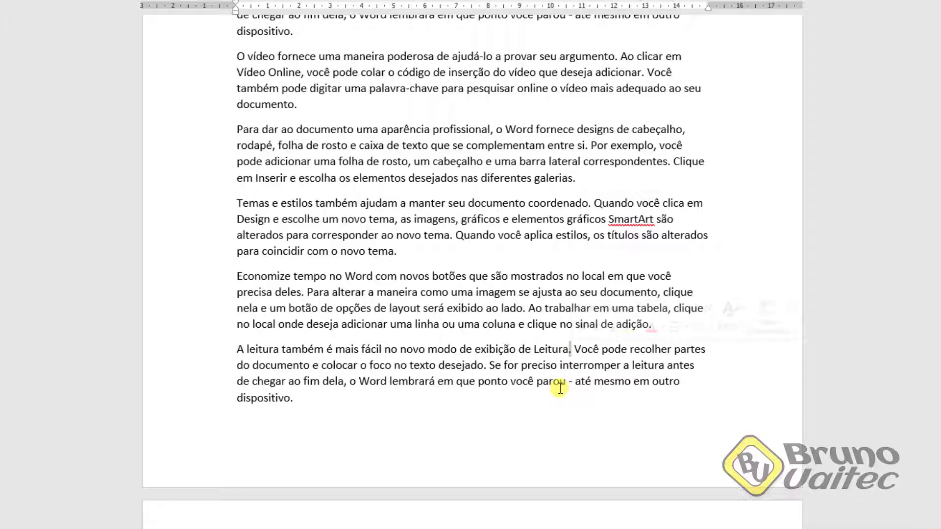
click(487, 365)
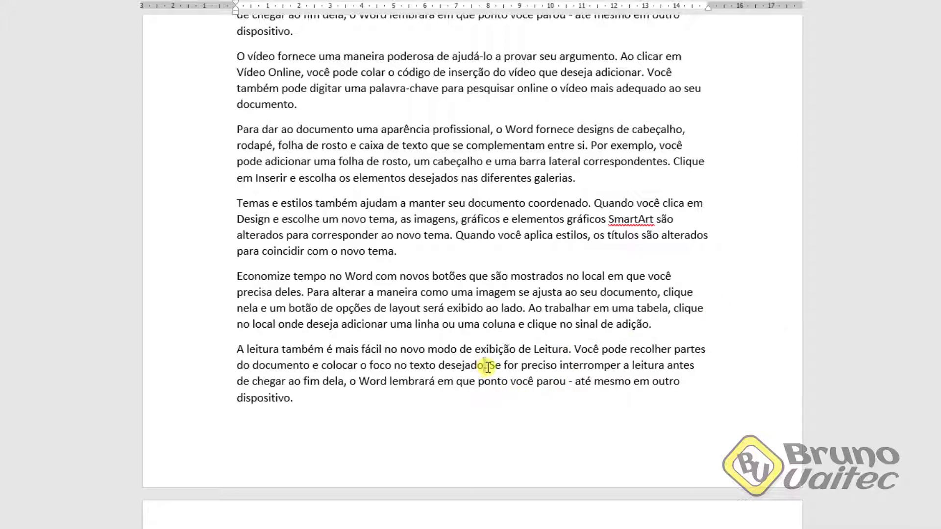
click(292, 397)
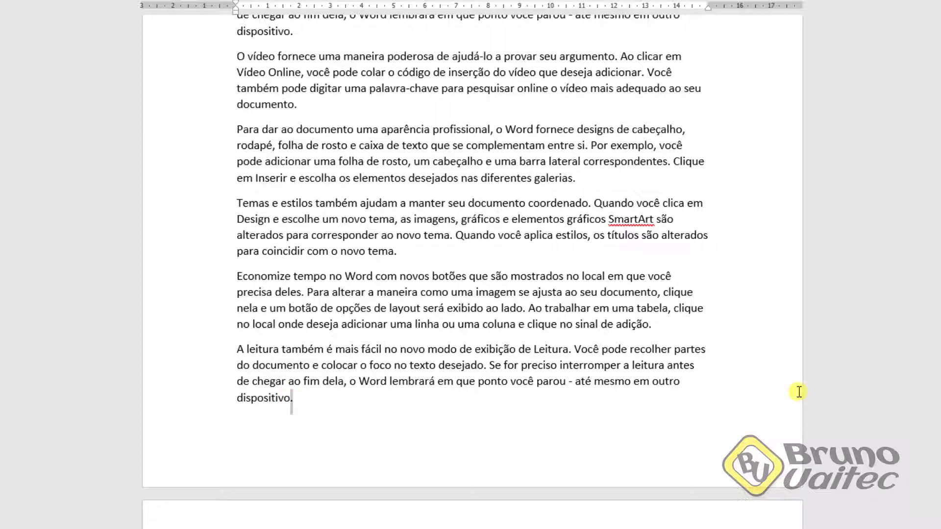
key(ctrl+v)
Step: Examine the second generated paragraph, highlighting it and the closing word of each of its sentences
scroll(487, 330, up, 3)
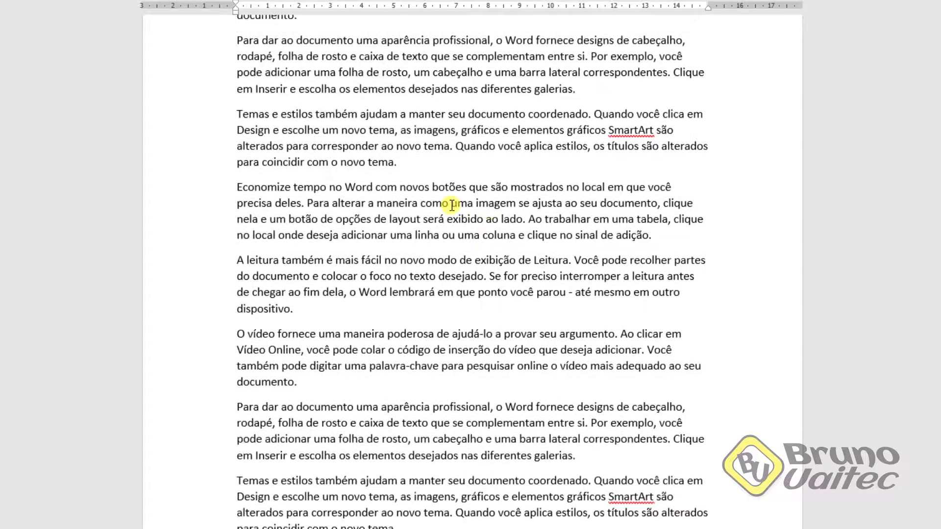
scroll(451, 205, up, 3)
drag(205, 165, 204, 205)
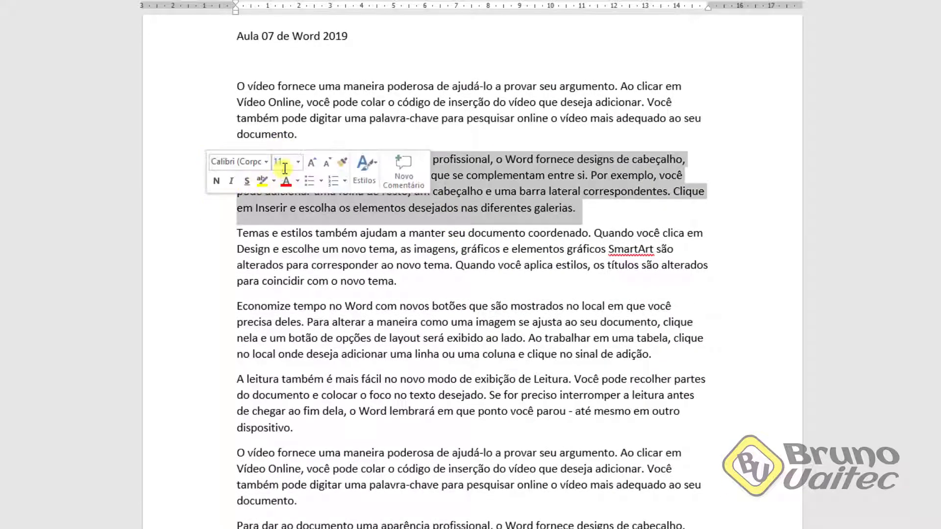
click(440, 174)
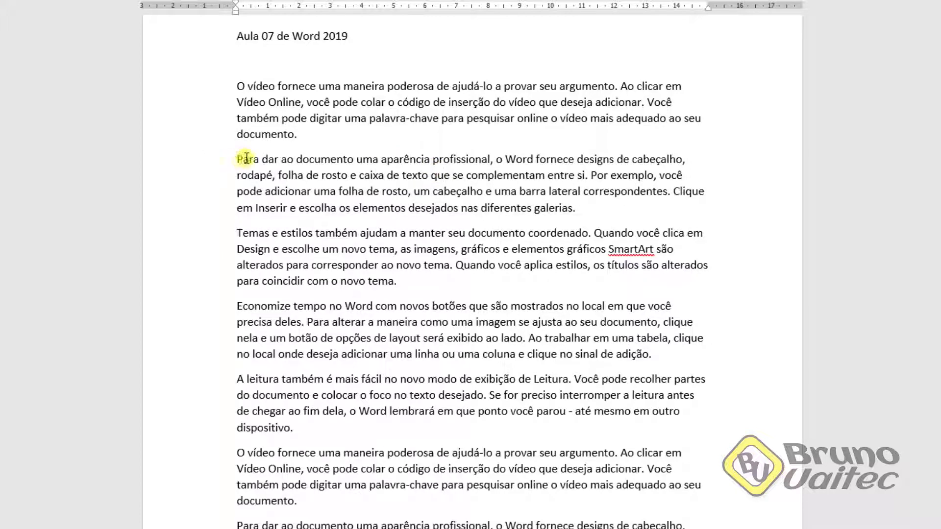
double_click(582, 175)
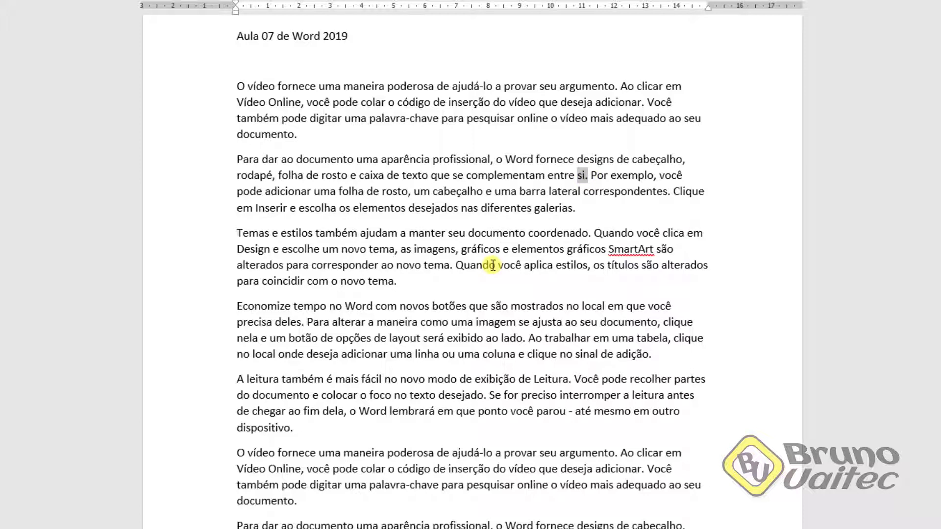
double_click(662, 194)
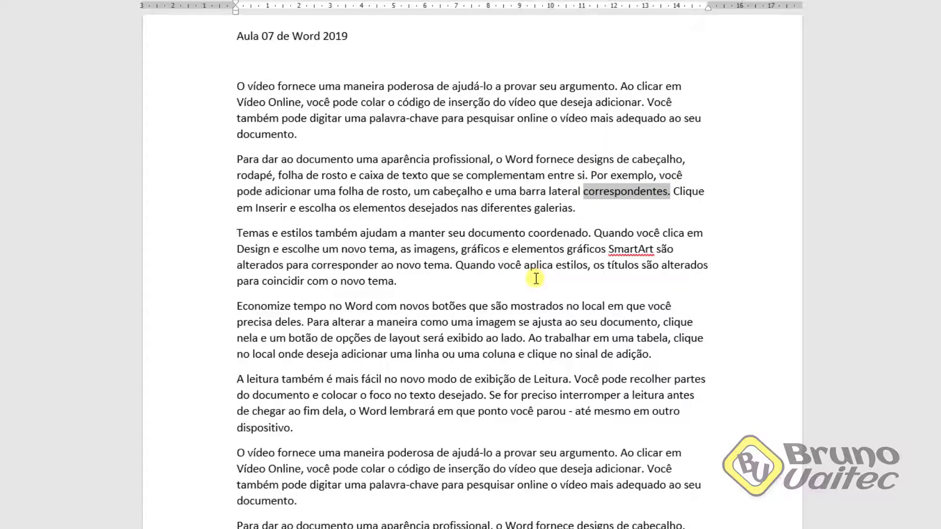
double_click(562, 208)
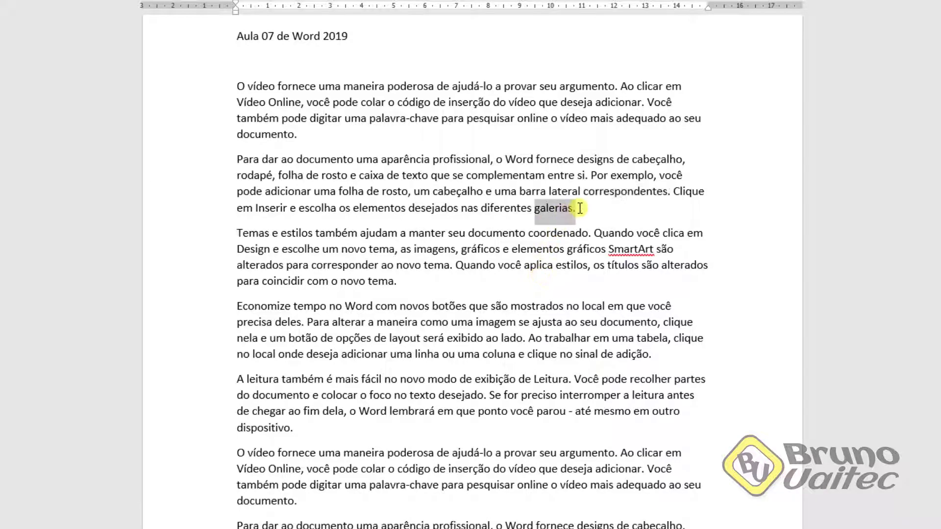
click(557, 204)
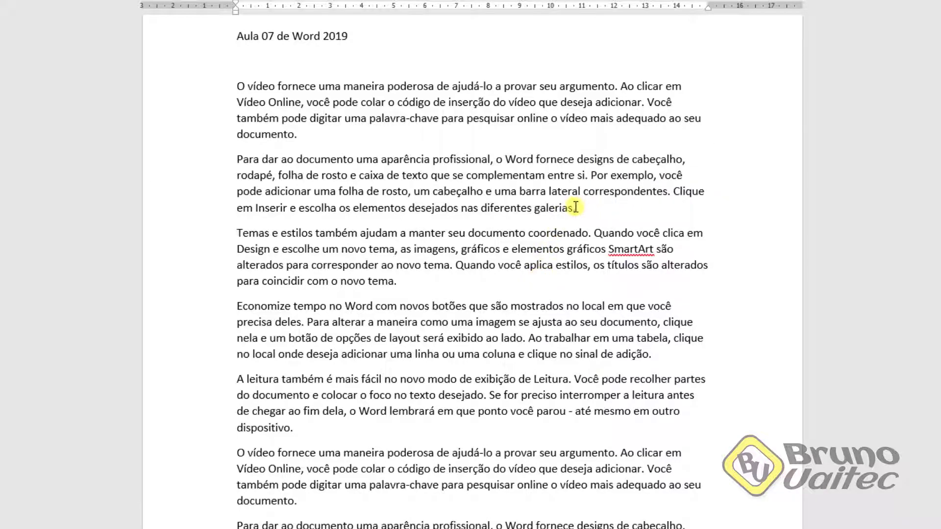
drag(575, 208, 581, 208)
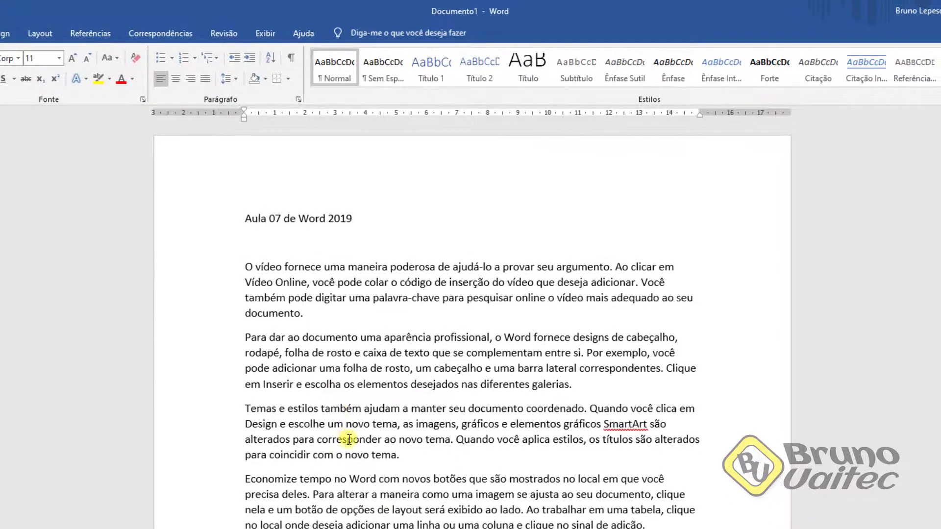
Step: Open the paragraph settings for the title "Aula 07 de Word 2019" and set its alignment to Centralizada
click(204, 218)
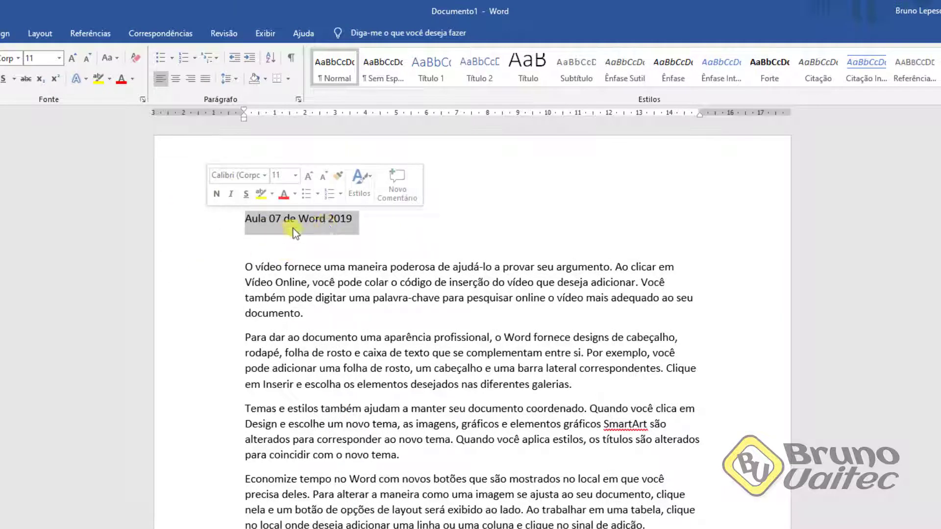
click(299, 100)
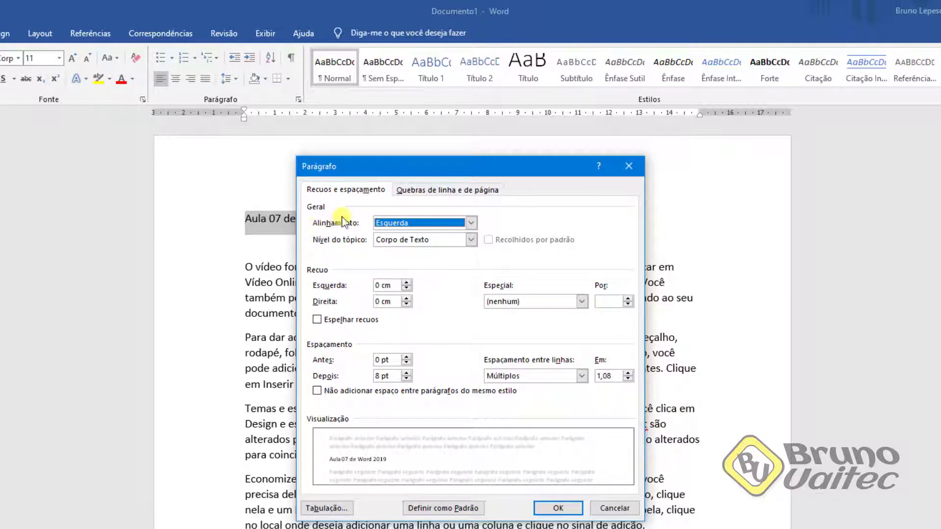
click(418, 223)
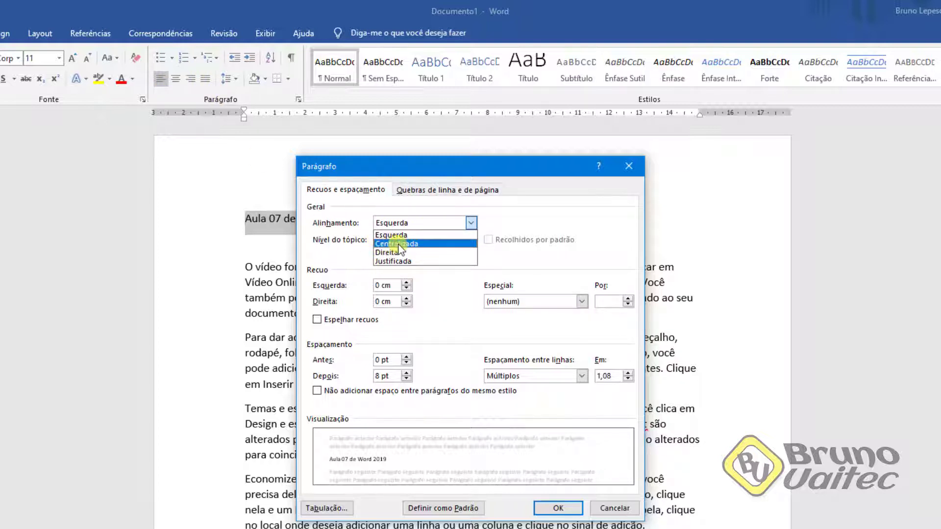
click(407, 244)
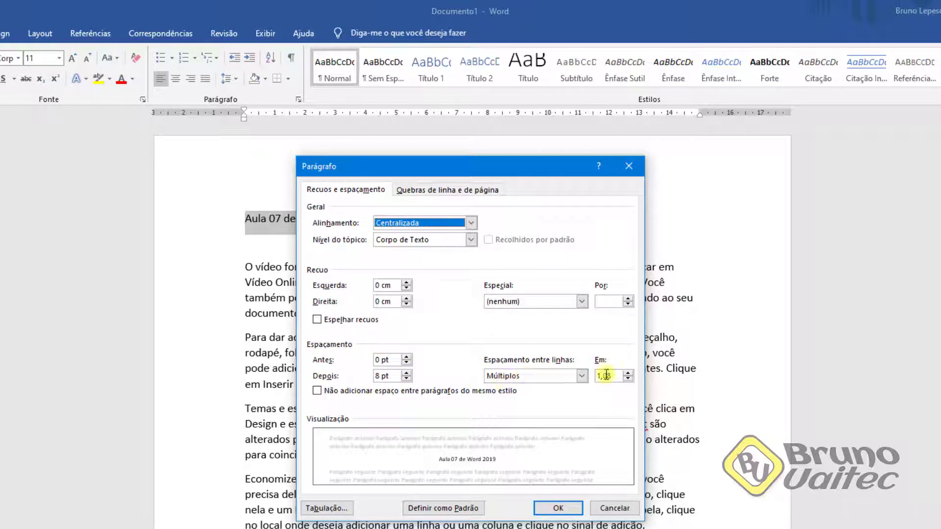
Step: Set the title's spacing after the paragraph to 0 pt and its line spacing to Simples
click(406, 379)
click(406, 378)
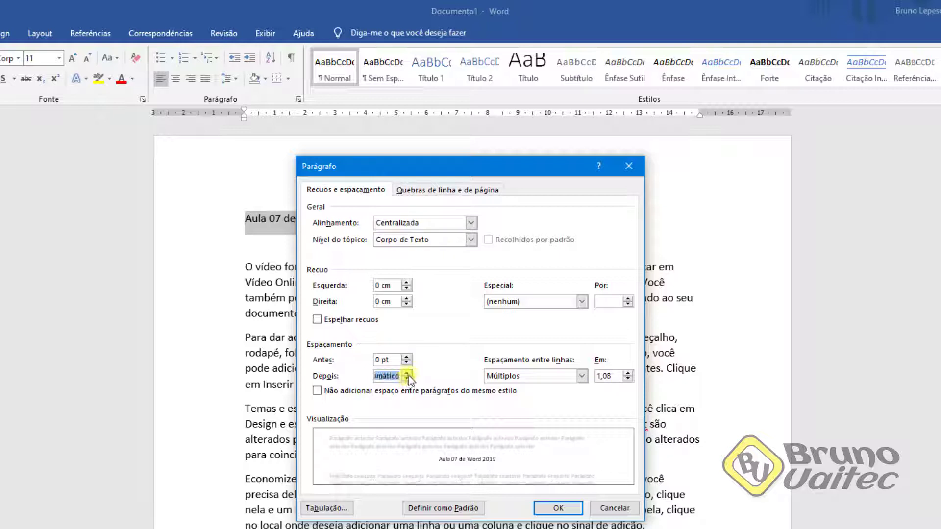
click(539, 376)
click(515, 384)
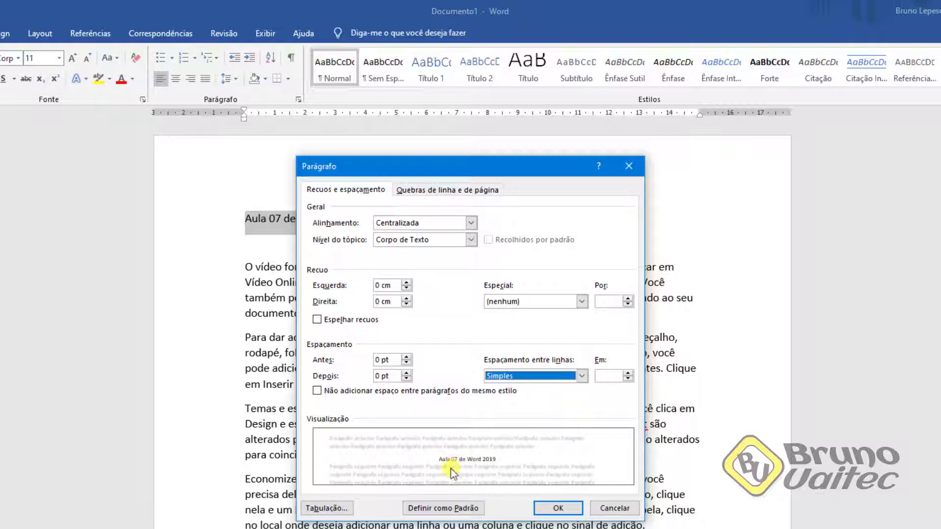
Step: Try 12 pt spacing before and after the title in the preview, and return both values to 0 pt
click(407, 373)
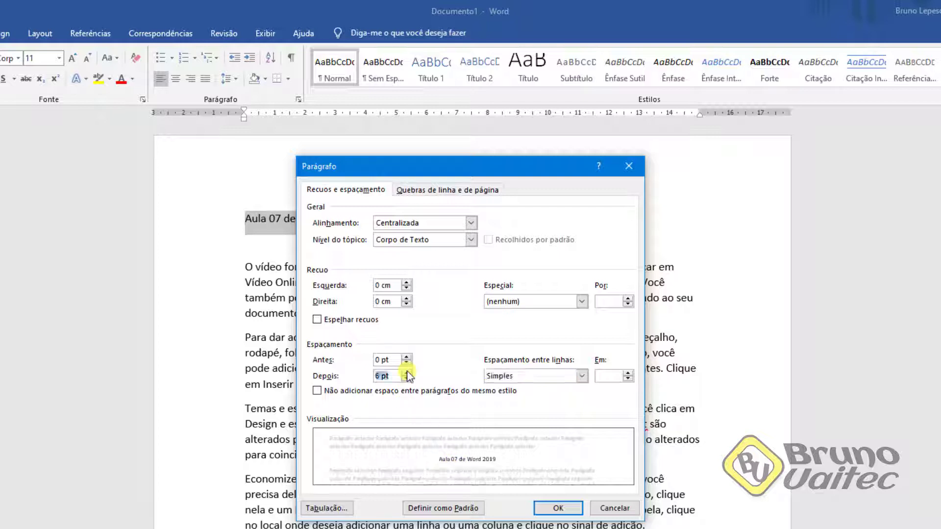
click(407, 373)
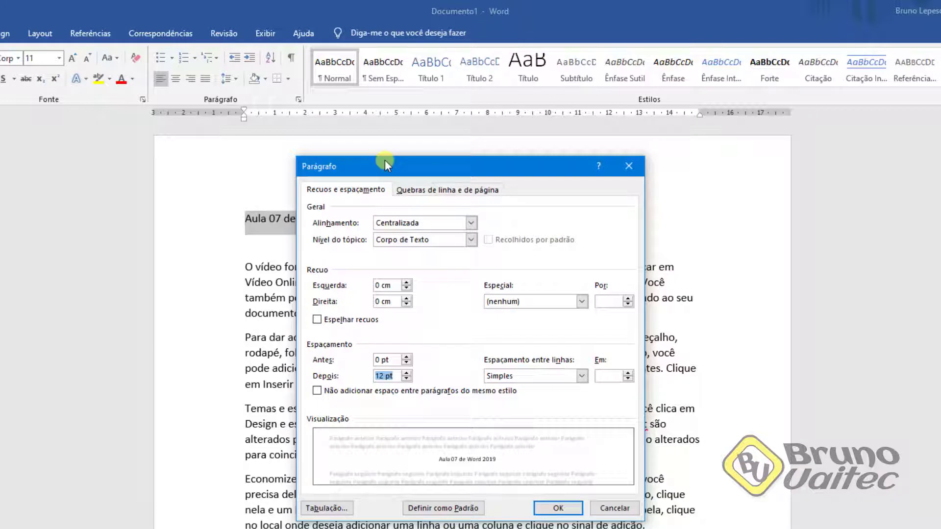
click(406, 357)
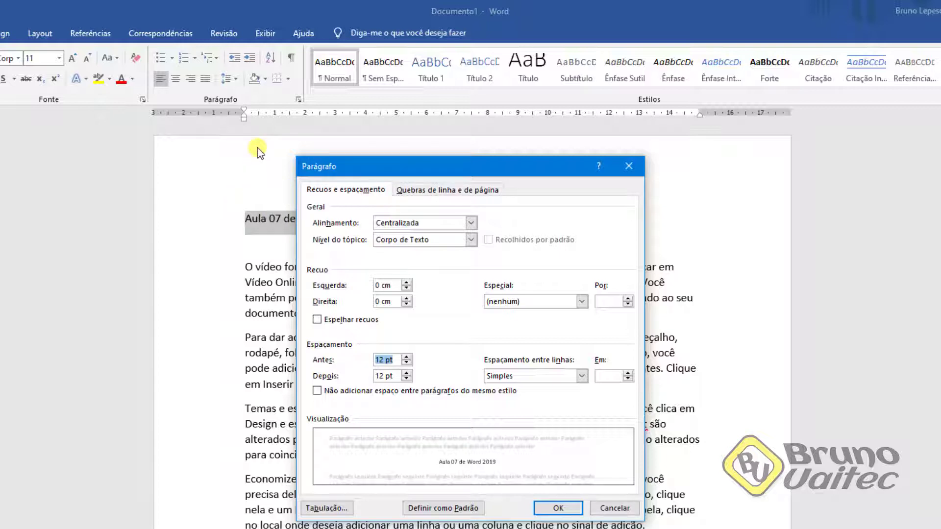
click(406, 364)
click(407, 378)
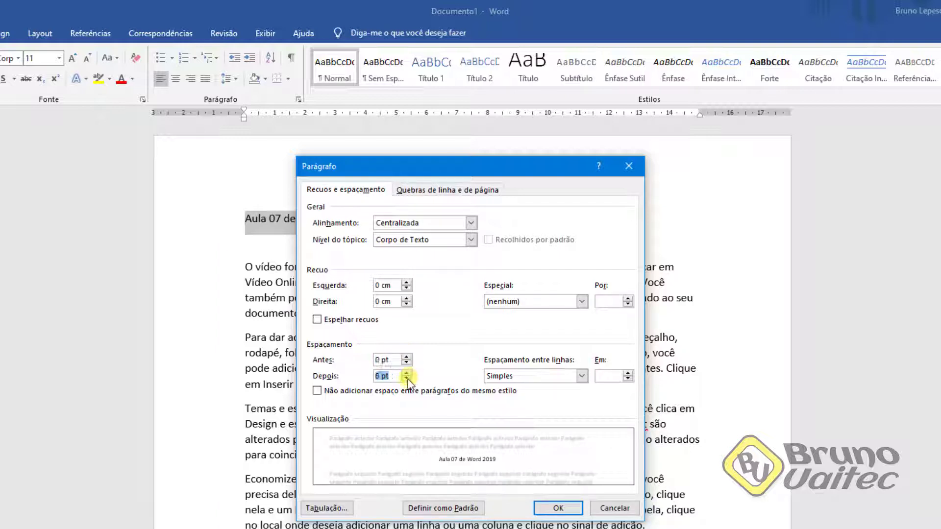
click(407, 378)
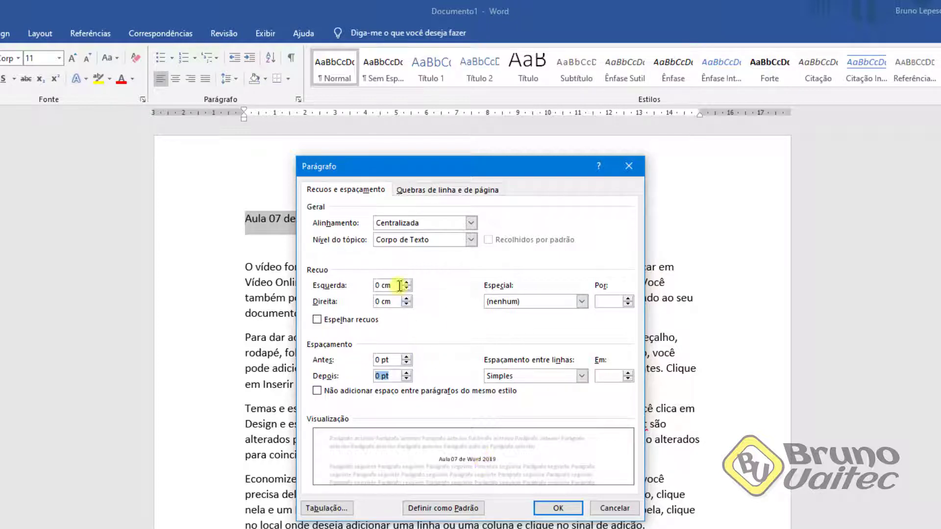
click(381, 222)
click(381, 222)
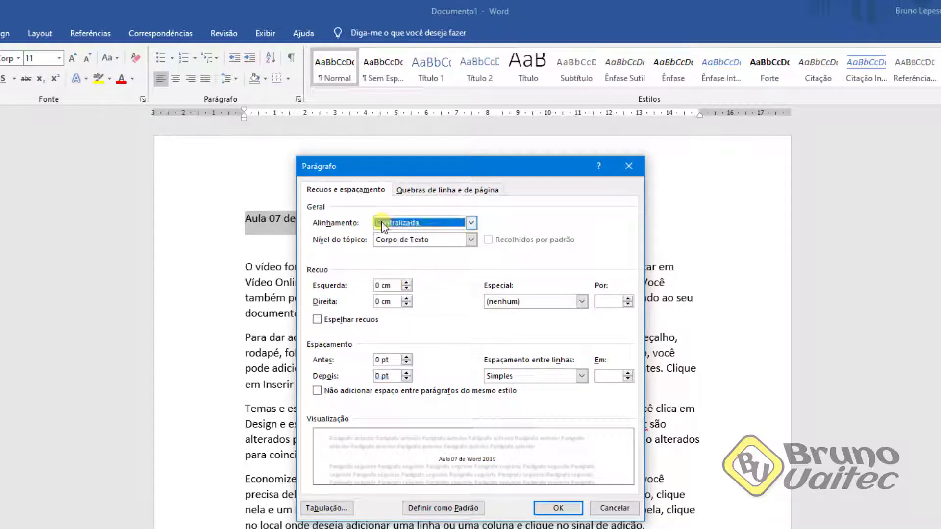
click(386, 370)
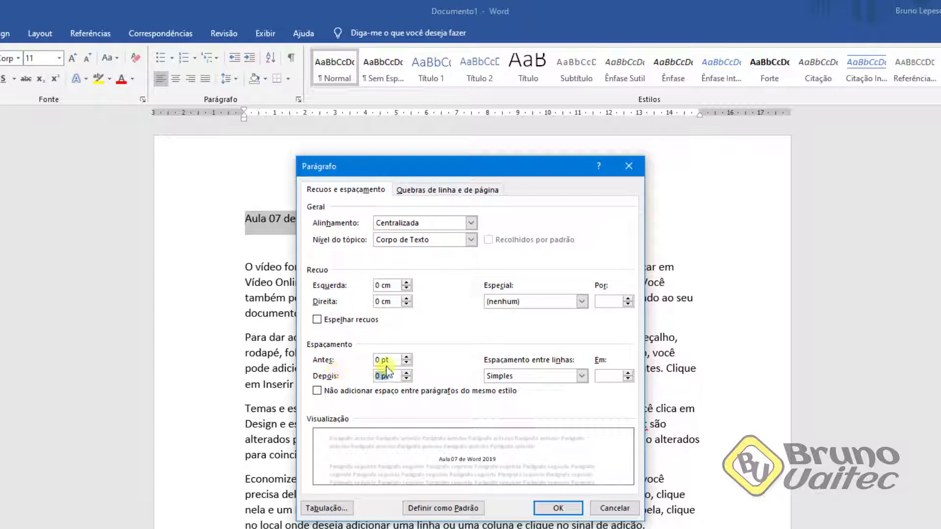
Step: Apply the paragraph settings to the title and check its centred placement above the body text
click(382, 360)
click(375, 376)
click(534, 375)
click(531, 376)
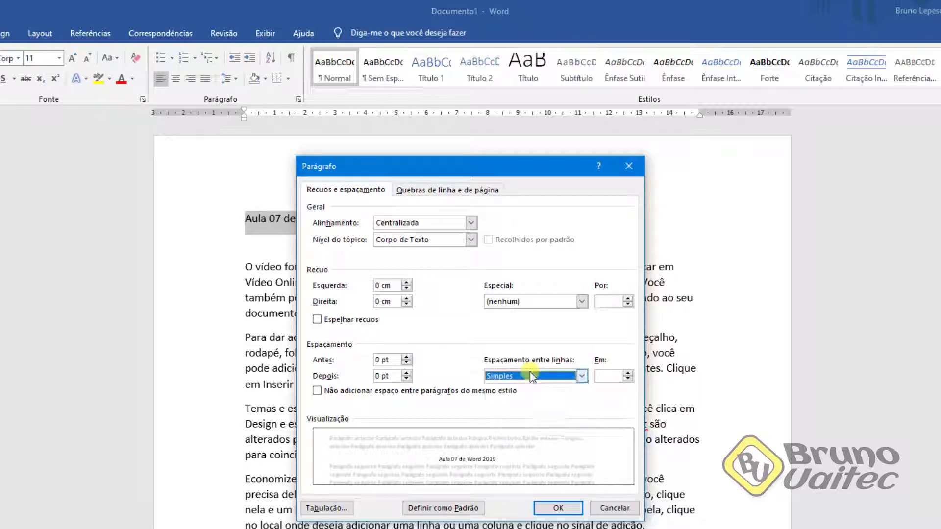
click(557, 508)
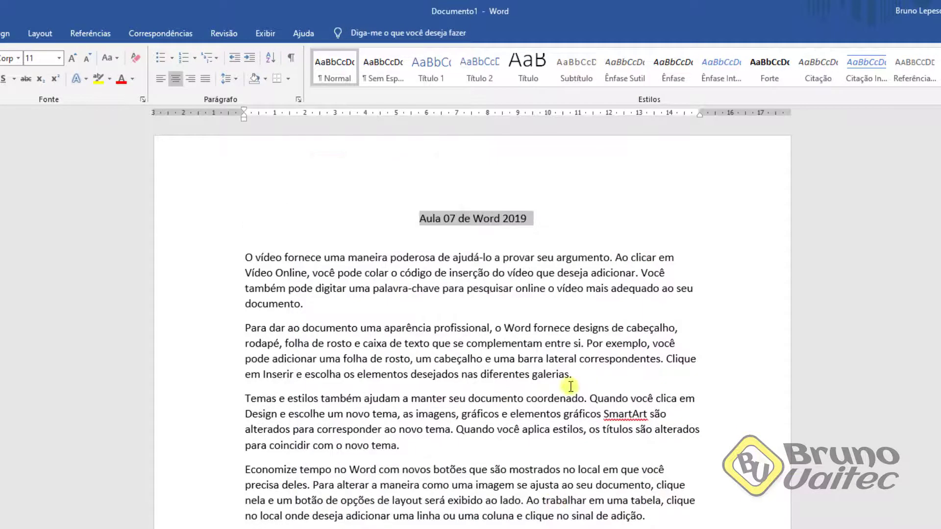
click(461, 233)
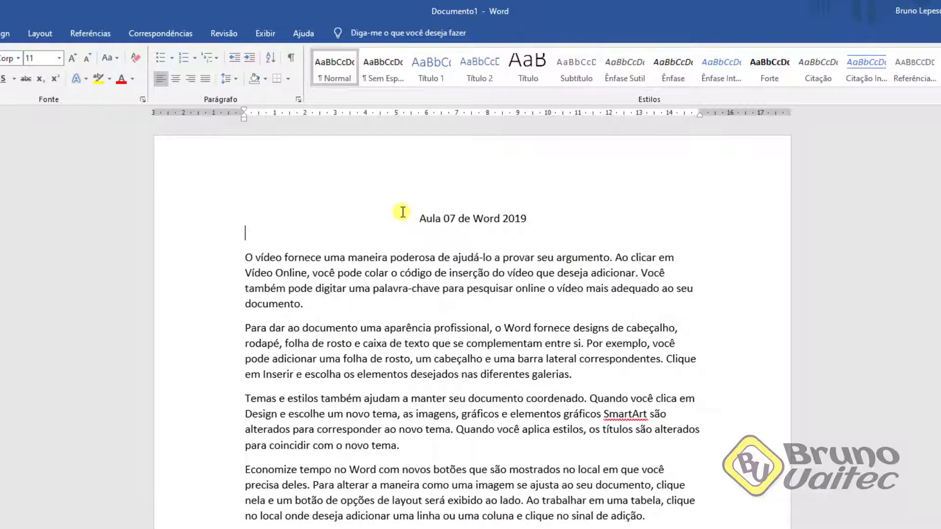
drag(403, 212, 540, 218)
click(559, 229)
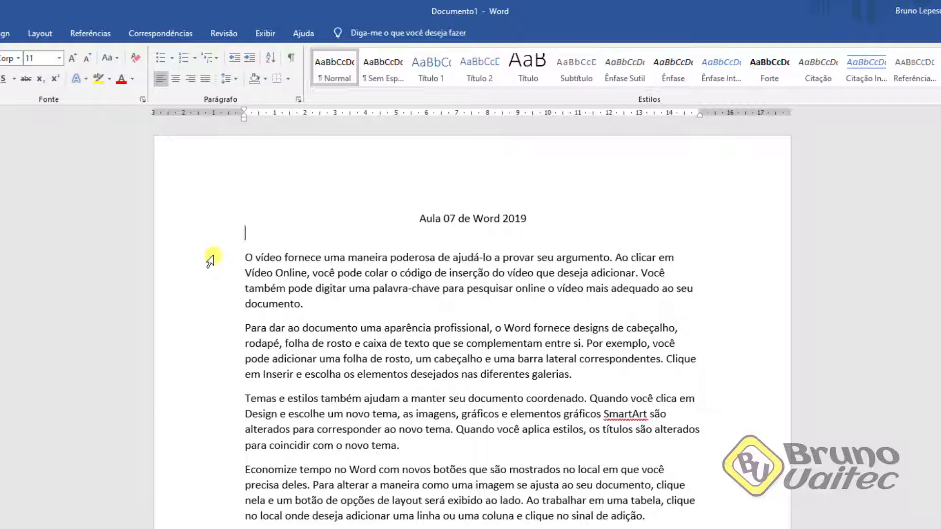
Step: Open the paragraph settings for the first three body paragraphs together and set their alignment to Justificada
drag(210, 260, 221, 448)
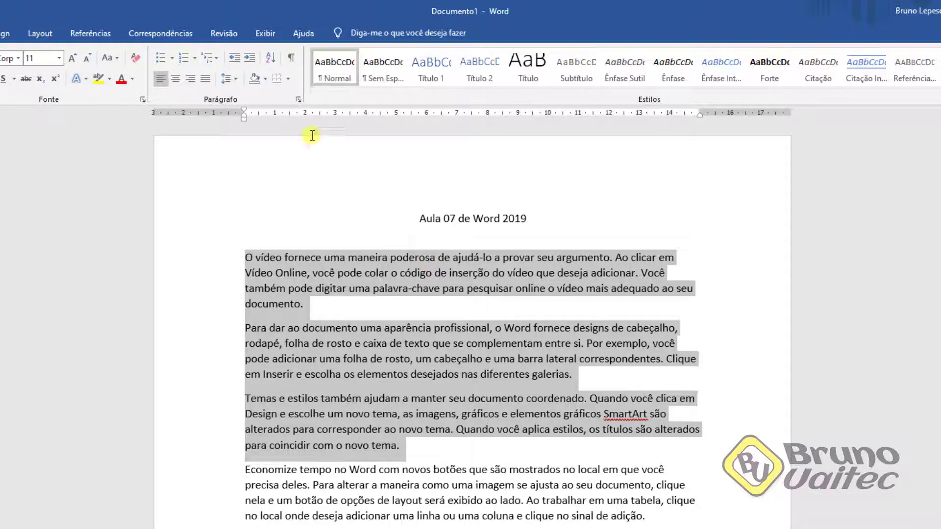
click(299, 100)
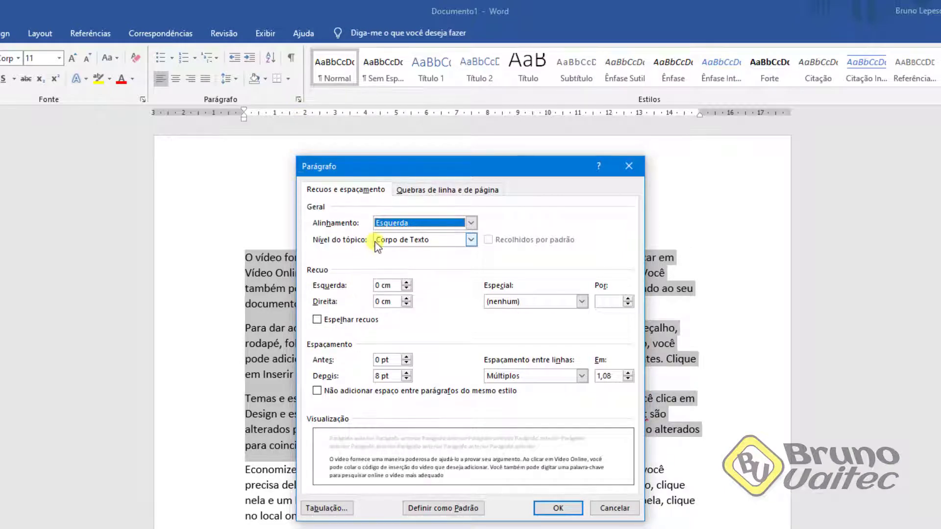
click(461, 225)
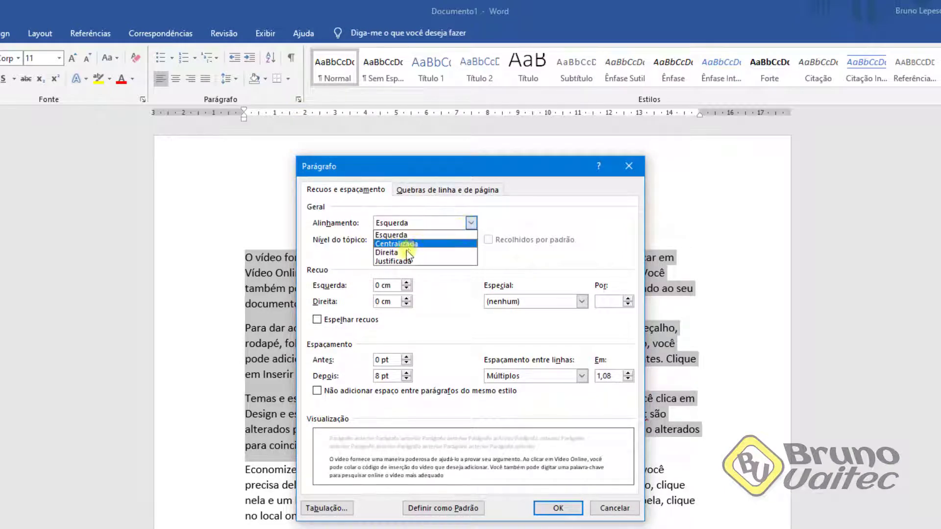
click(398, 261)
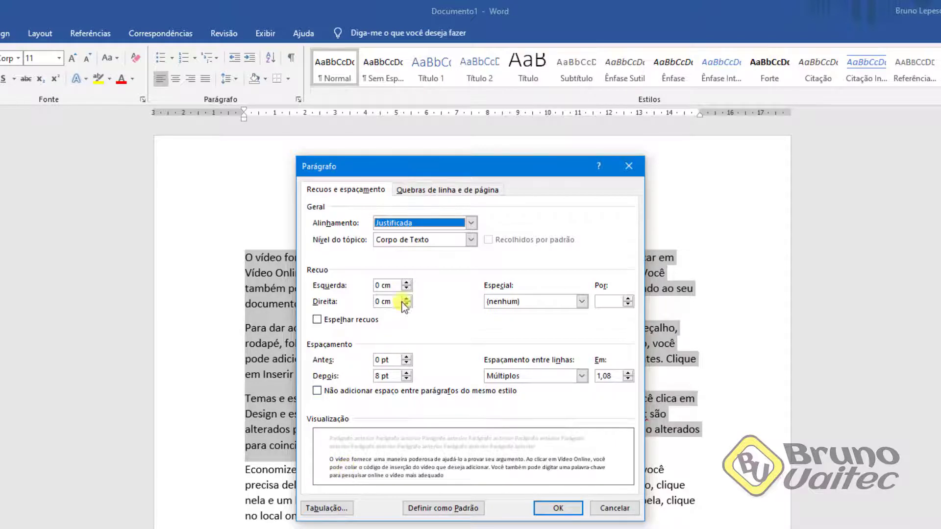
Step: Set the left indent of the three selected paragraphs to 2 cm
click(407, 283)
click(406, 283)
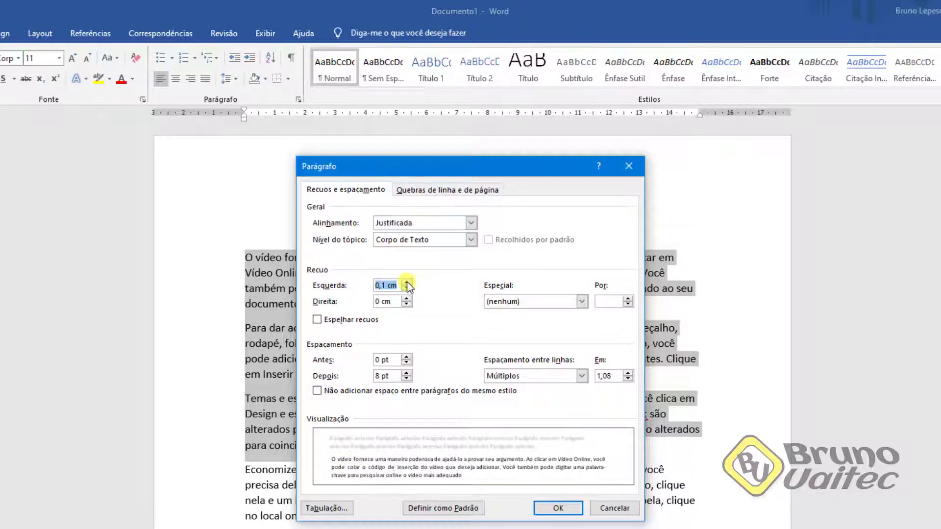
click(407, 283)
click(407, 283)
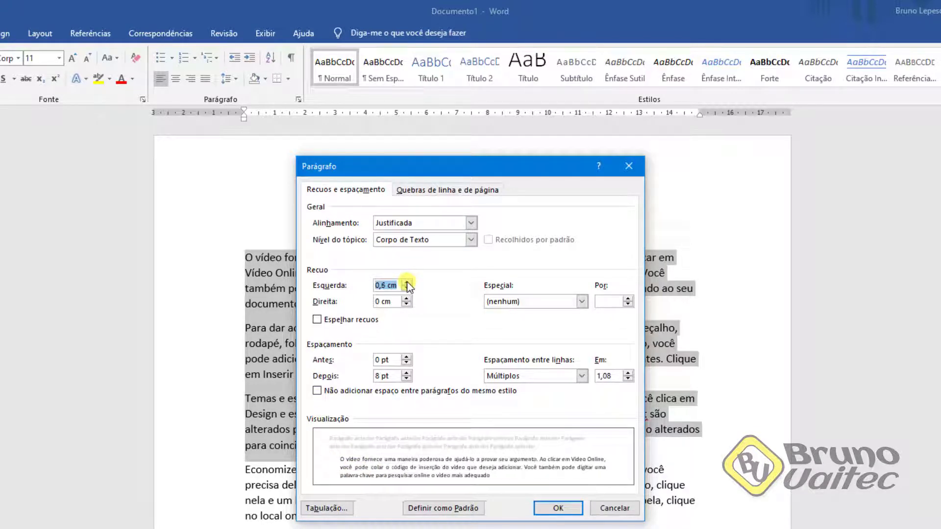
click(407, 283)
click(407, 283)
click(407, 282)
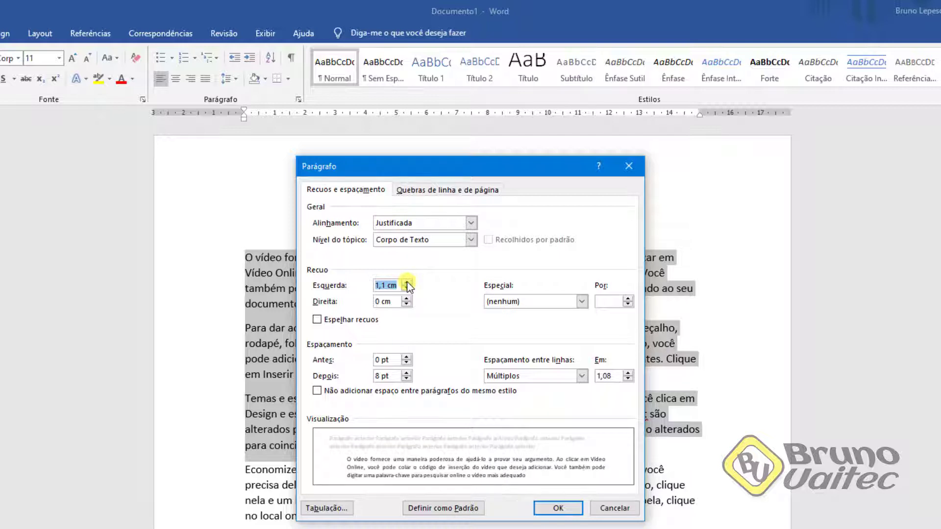
click(407, 283)
click(406, 283)
click(407, 283)
click(406, 282)
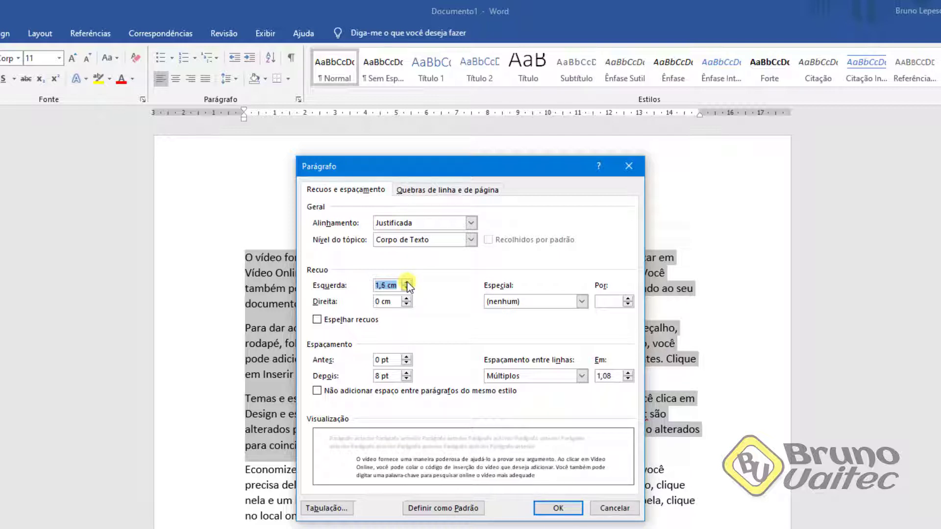
click(406, 282)
click(407, 282)
click(407, 283)
click(407, 283)
click(407, 283)
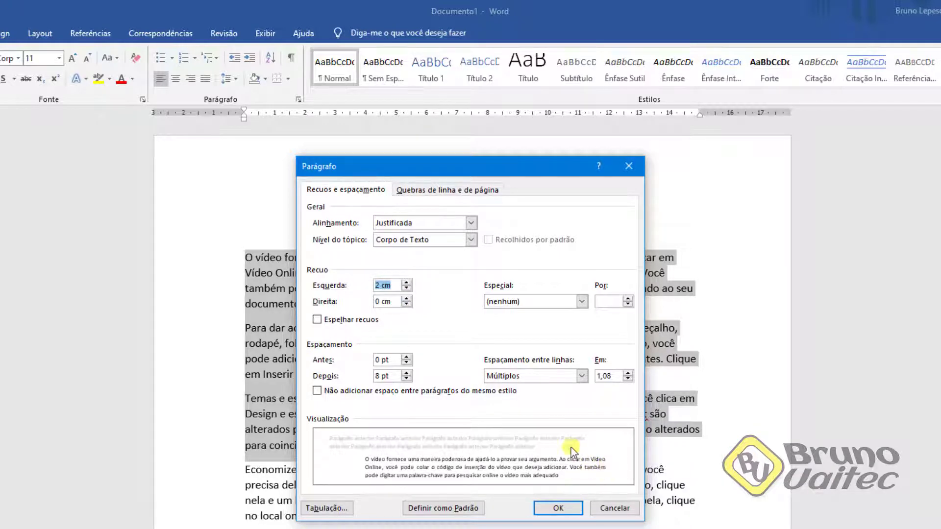
Step: Set the right indent of the three selected paragraphs to 2 cm
click(406, 298)
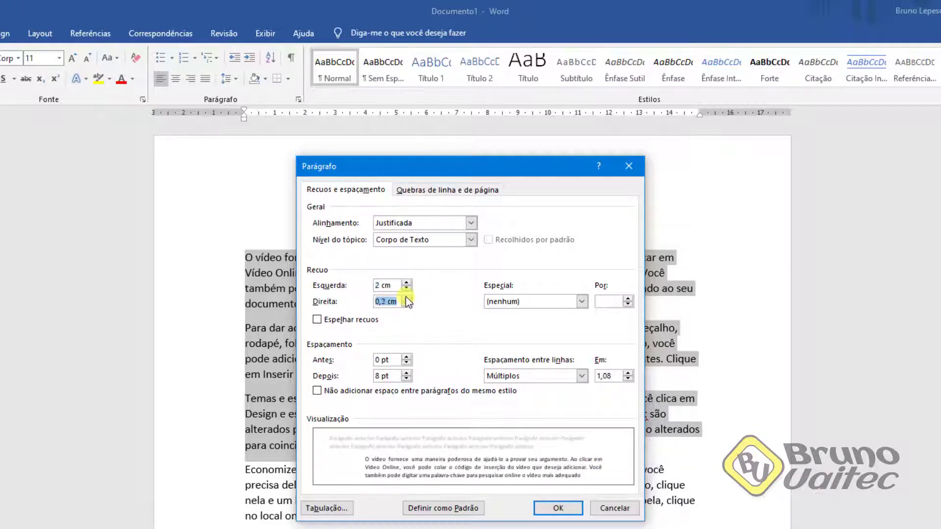
click(406, 298)
click(406, 298)
click(406, 298)
click(406, 298)
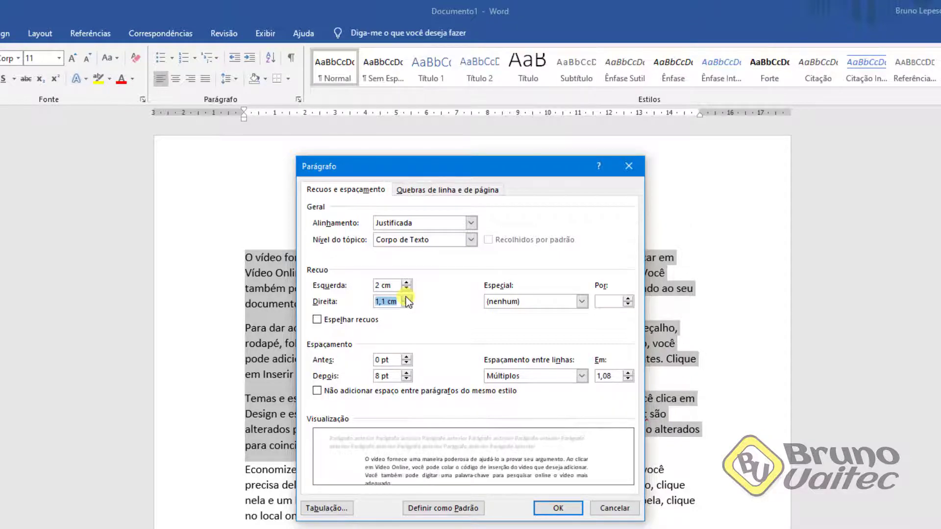
click(406, 298)
click(406, 298)
click(405, 298)
click(405, 298)
click(406, 298)
click(406, 298)
click(406, 298)
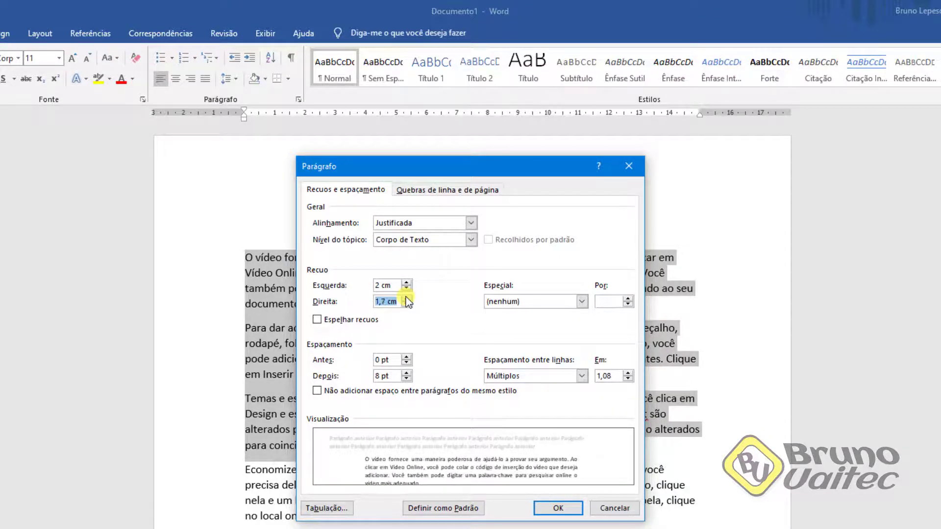
click(405, 298)
click(406, 298)
click(406, 298)
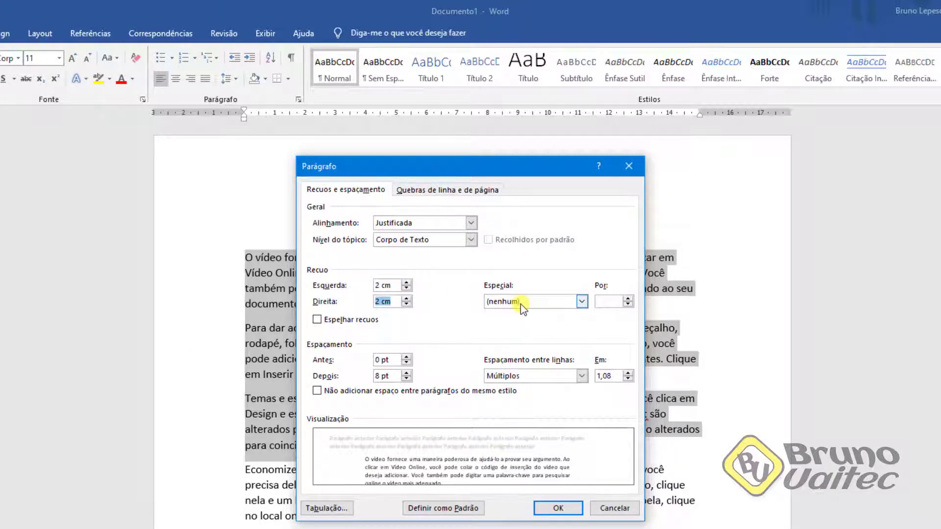
Step: Give the selected paragraphs a special indent of type Primeira linha by 1,25 cm
click(501, 303)
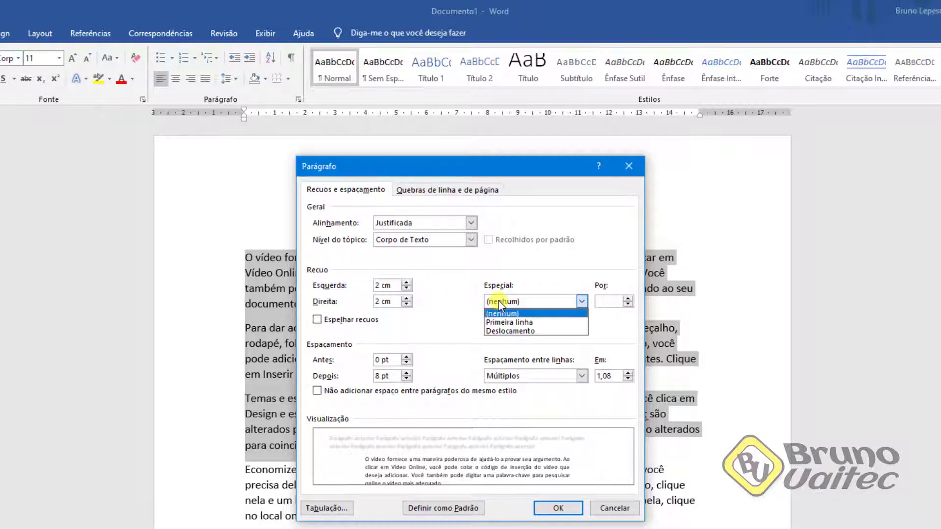
click(517, 323)
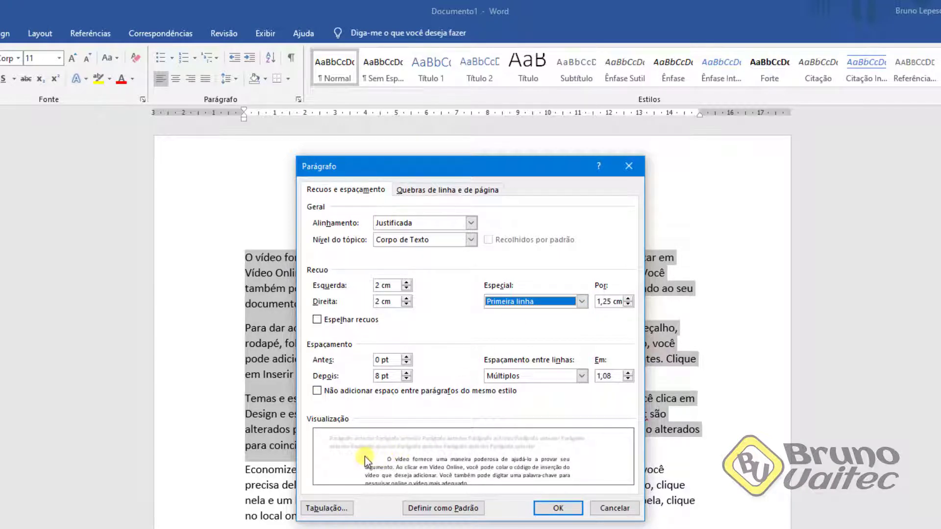
click(607, 301)
double_click(607, 302)
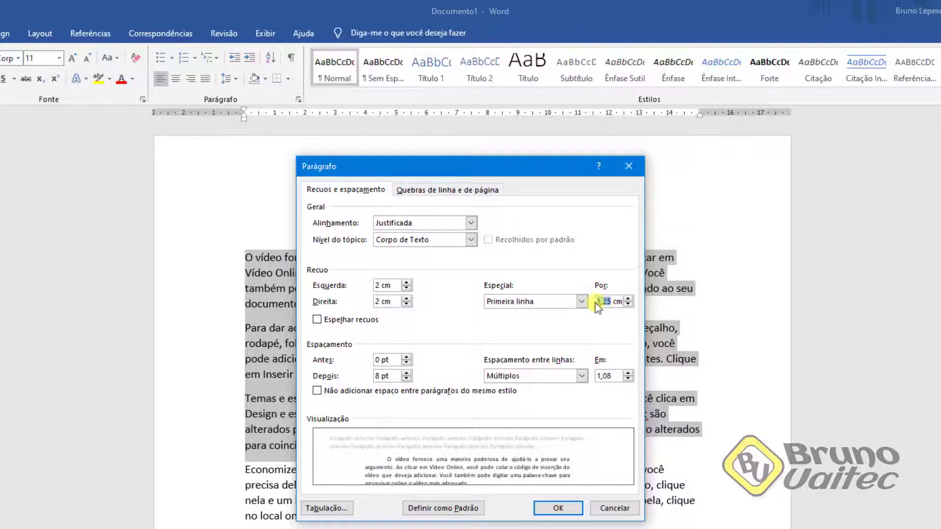
Step: Set the spacing before and after the selected paragraphs to 12 pt each
click(406, 363)
click(405, 358)
click(406, 357)
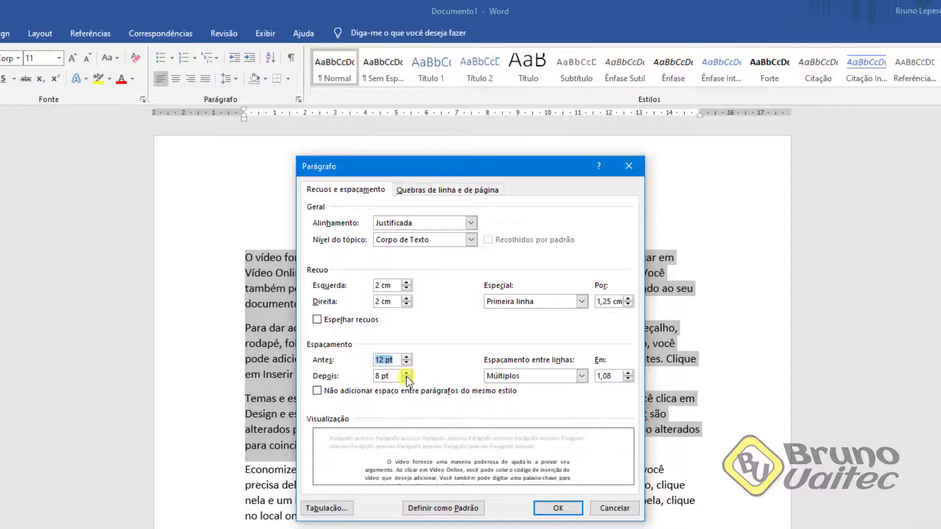
click(406, 374)
Step: Try the Duplo and Simples line spacing options on the selected paragraphs and compare them in the preview
click(551, 377)
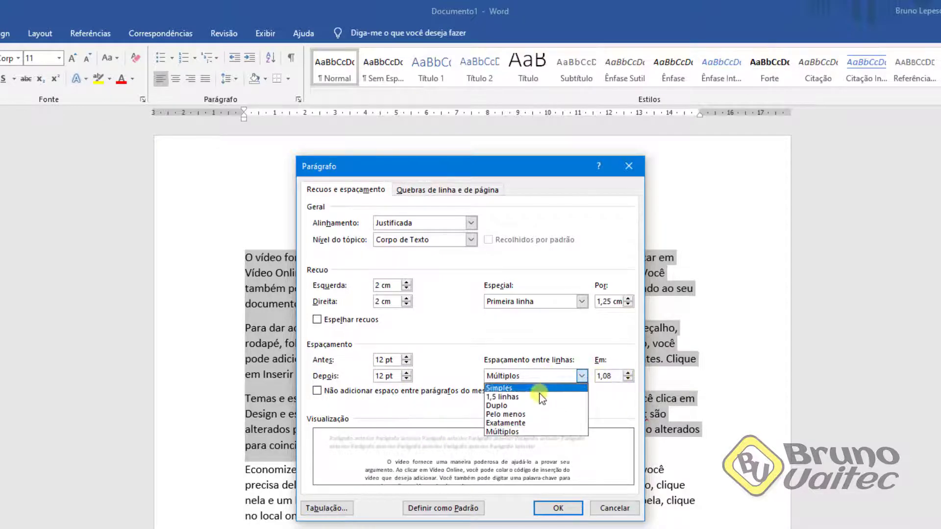
click(523, 405)
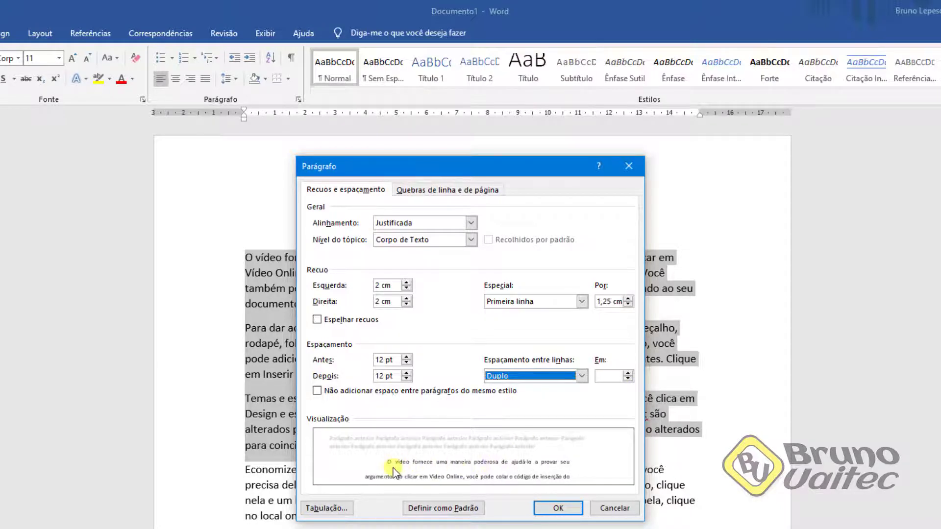
click(509, 375)
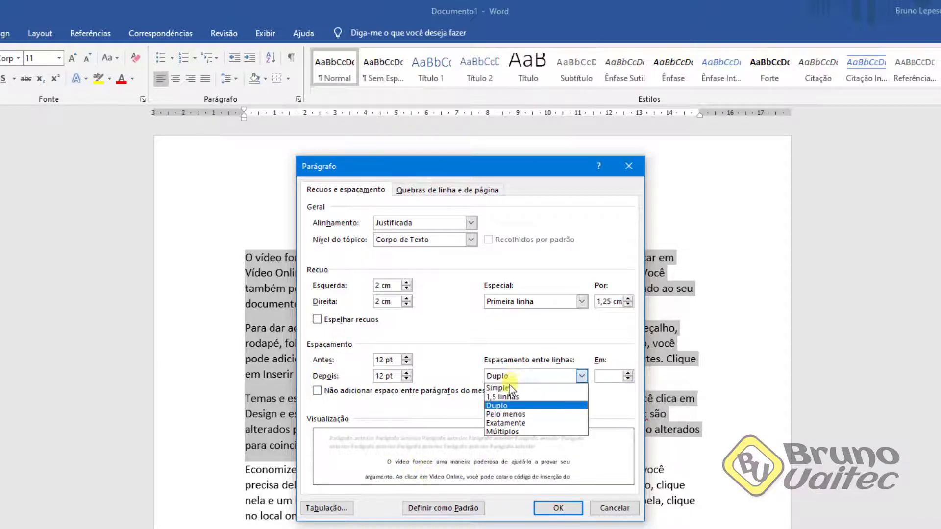
click(505, 387)
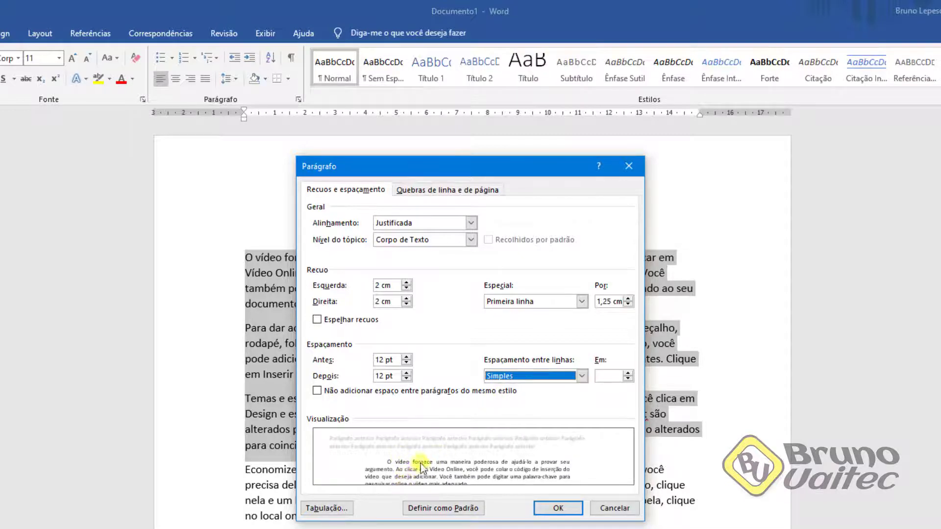
click(527, 376)
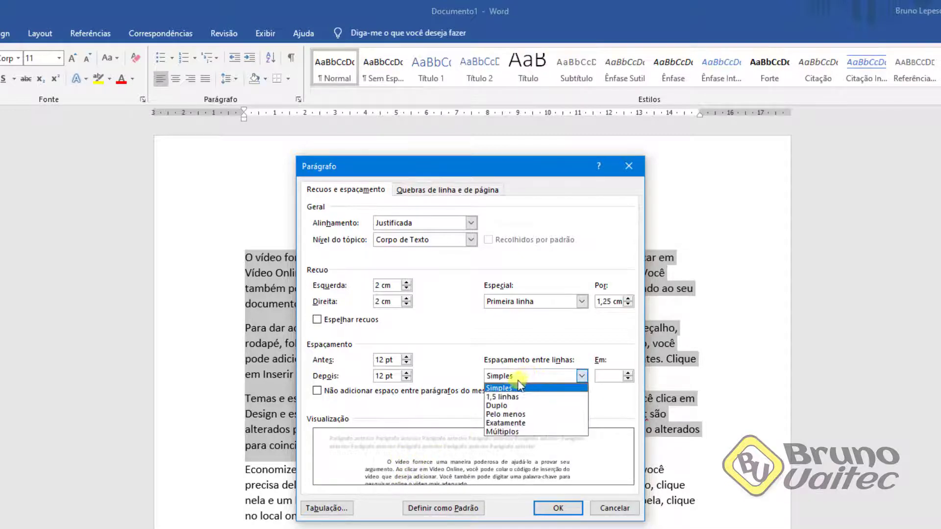
click(498, 406)
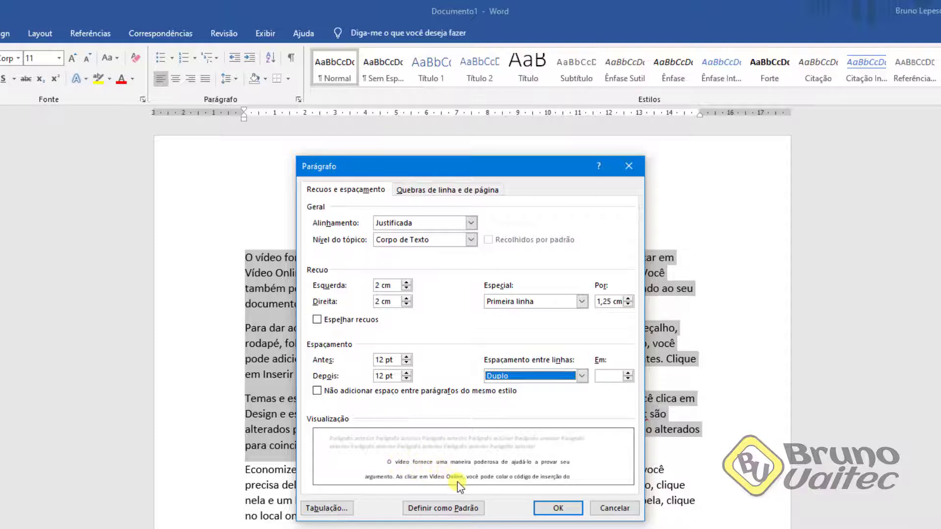
Step: Set the line spacing of the selected paragraphs to 1,5 linhas and apply the paragraph settings
click(583, 376)
click(517, 395)
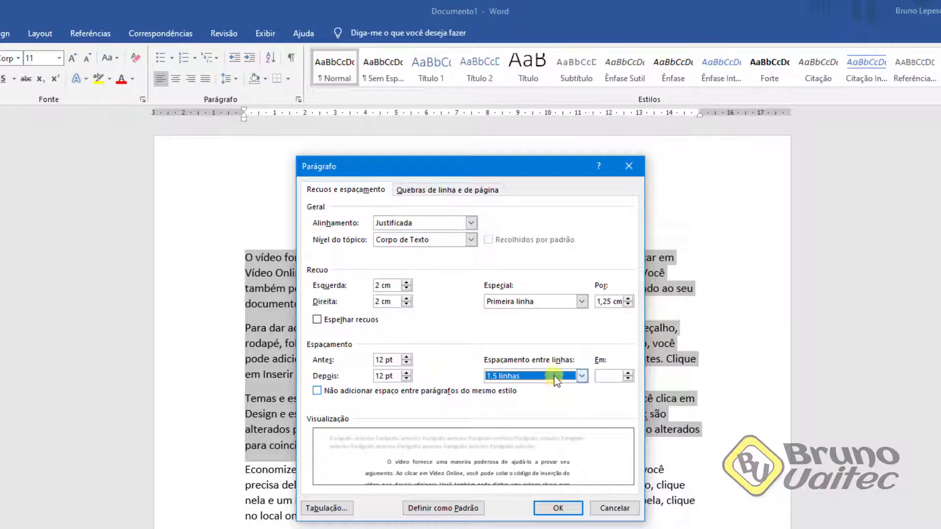
click(558, 509)
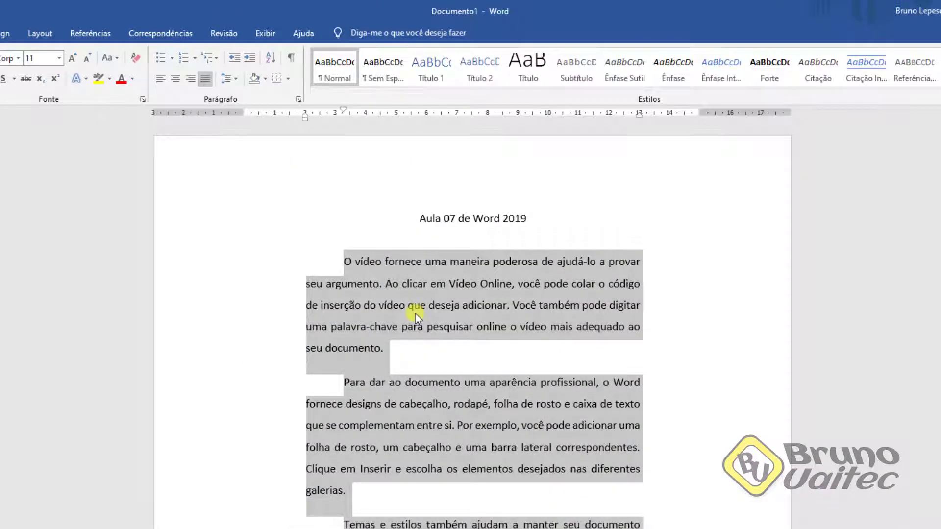
Step: Examine the three formatted paragraphs, comparing them with the unformatted fourth paragraph and highlighting the first one
scroll(415, 314, down, 3)
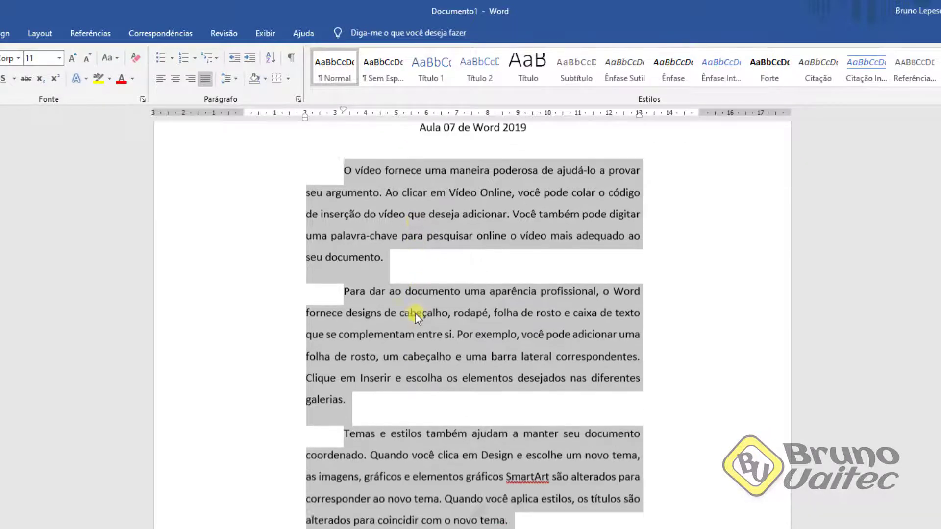
click(312, 523)
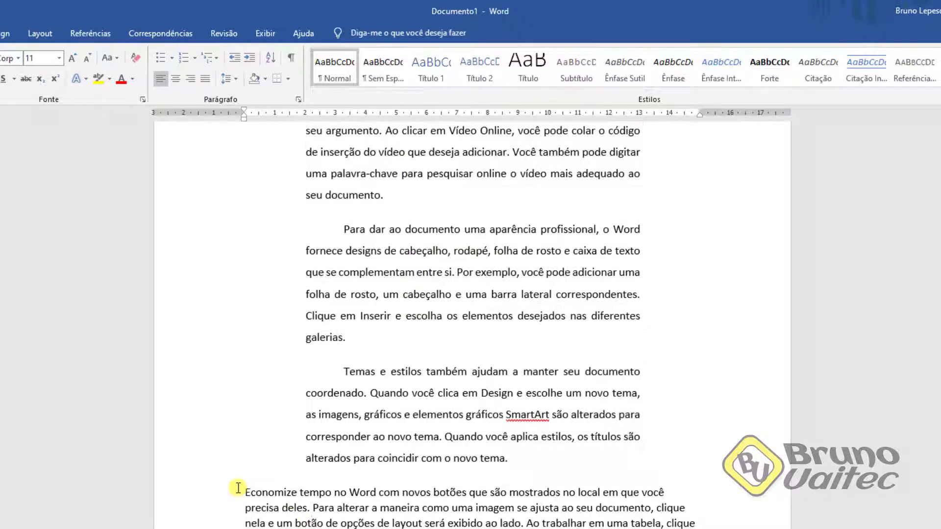
drag(222, 493, 221, 527)
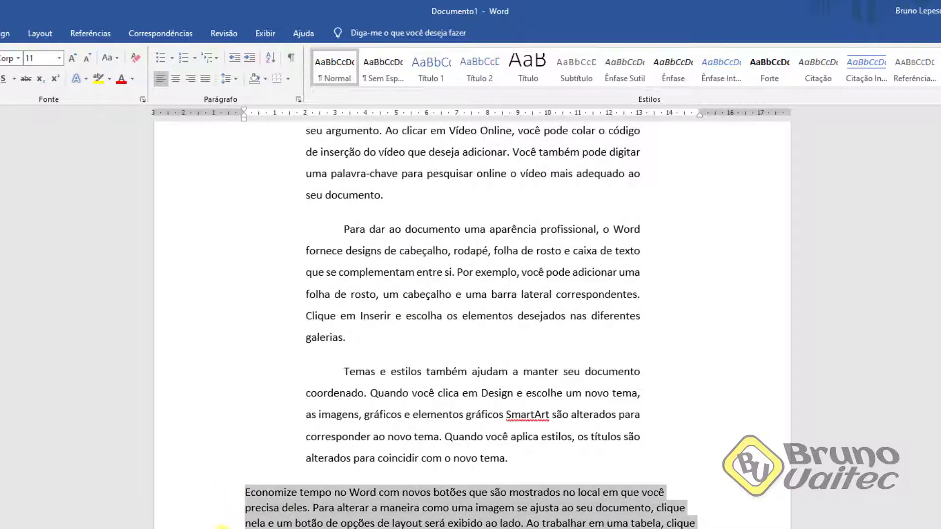
click(497, 395)
click(547, 462)
scroll(661, 463, up, 3)
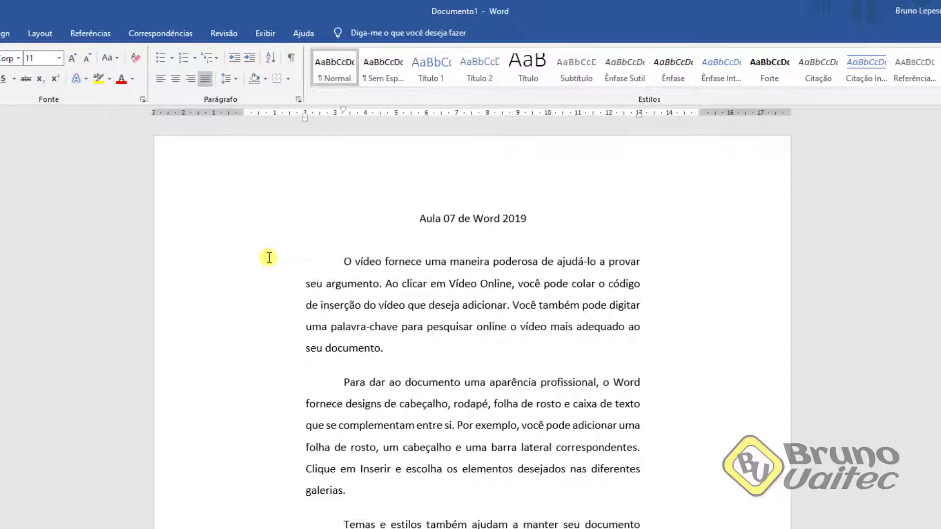
drag(220, 258, 221, 352)
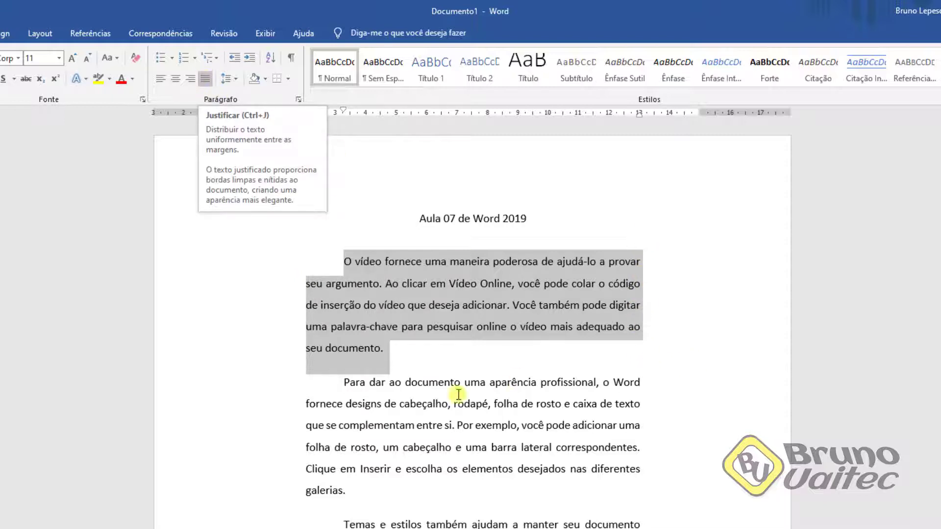
click(446, 272)
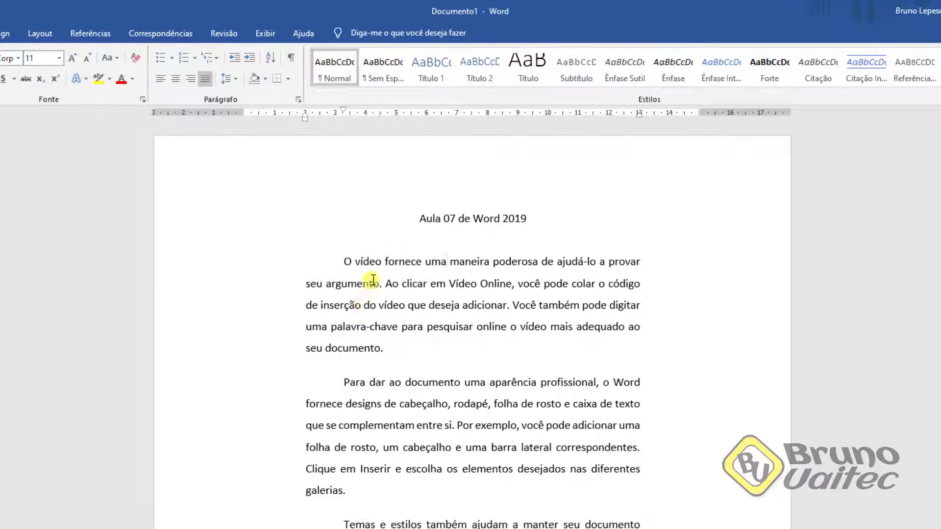
Step: Examine the first paragraph's first-line indent, line spacing and the gap separating it from the second paragraph
key(Home)
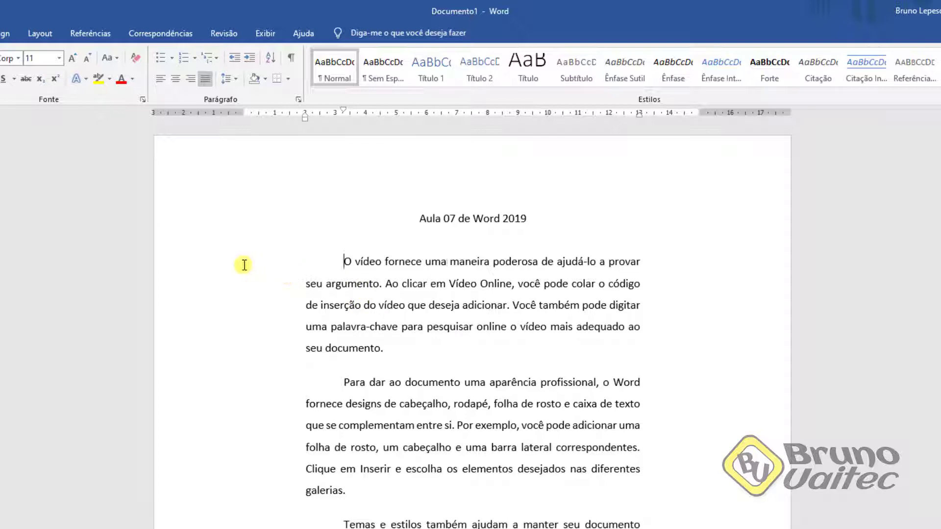
click(205, 262)
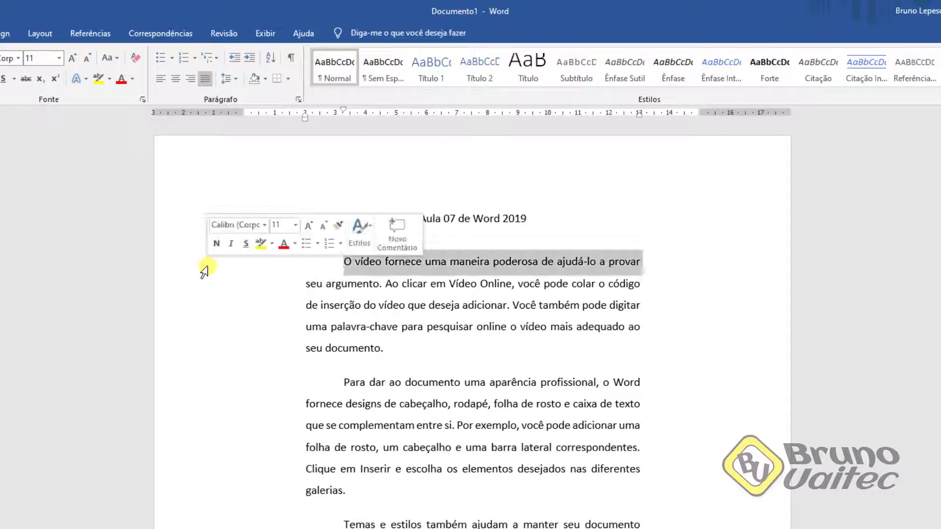
click(397, 278)
click(416, 260)
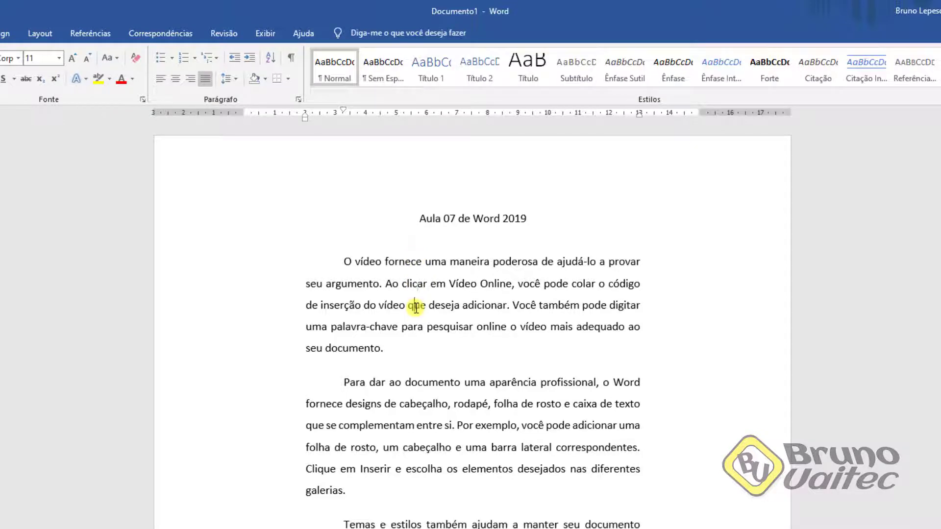
click(413, 347)
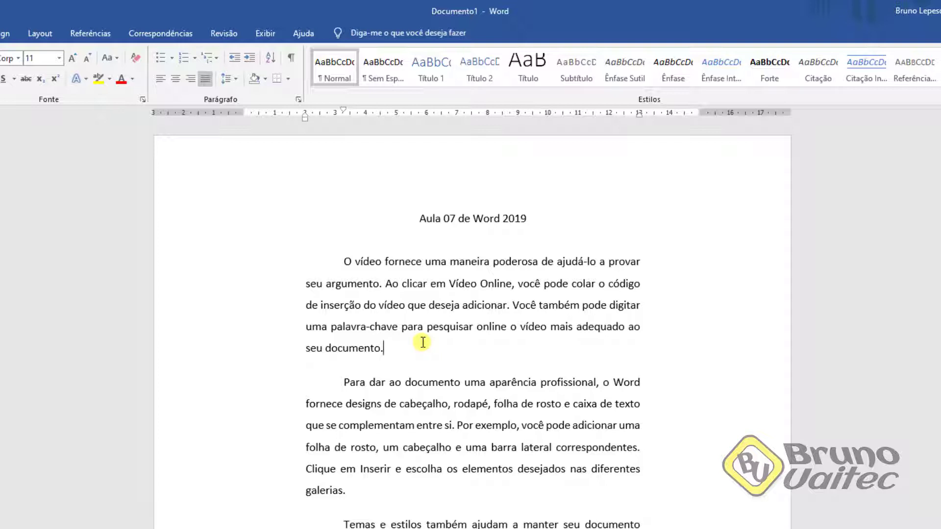
click(192, 376)
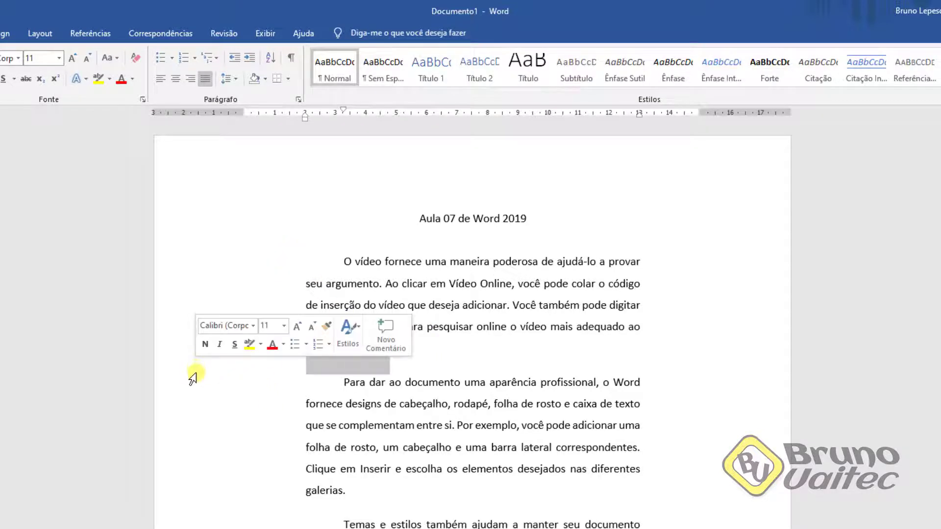
click(448, 365)
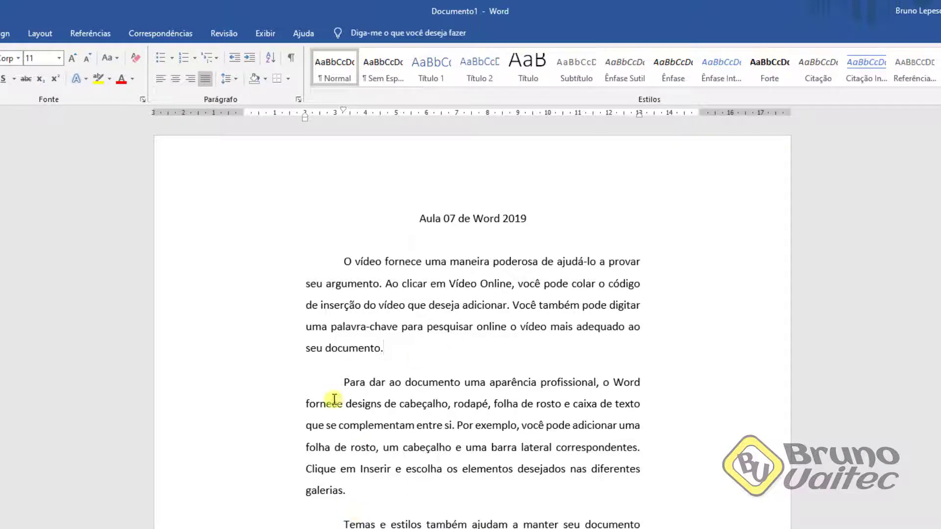
Step: Indent the fourth body paragraph, starting "Economize tempo", 2 cm on the left and right using the ruler, and justify it
scroll(333, 399, down, 3)
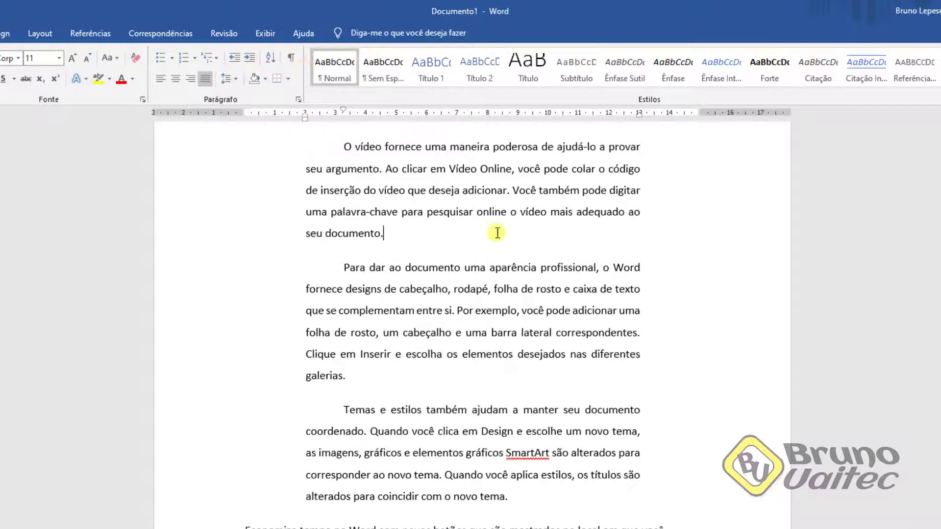
scroll(497, 233, down, 7)
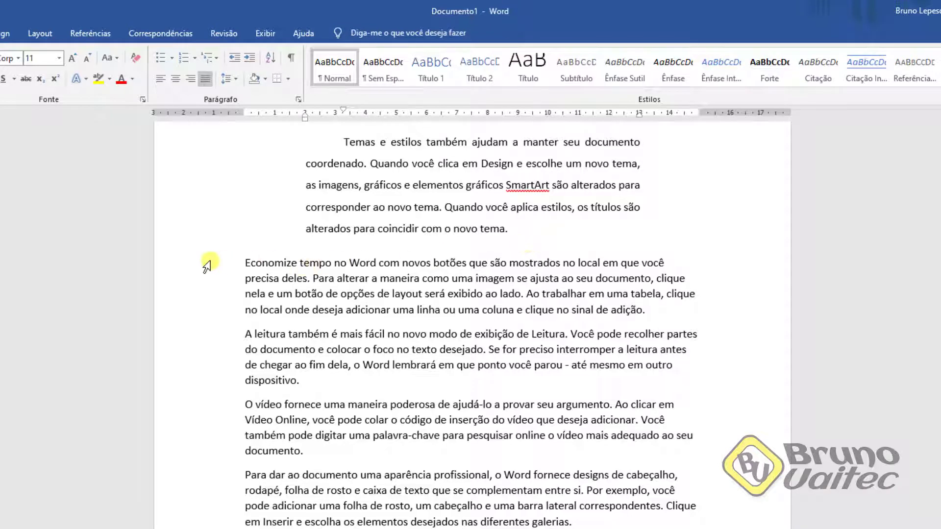
drag(207, 266, 211, 316)
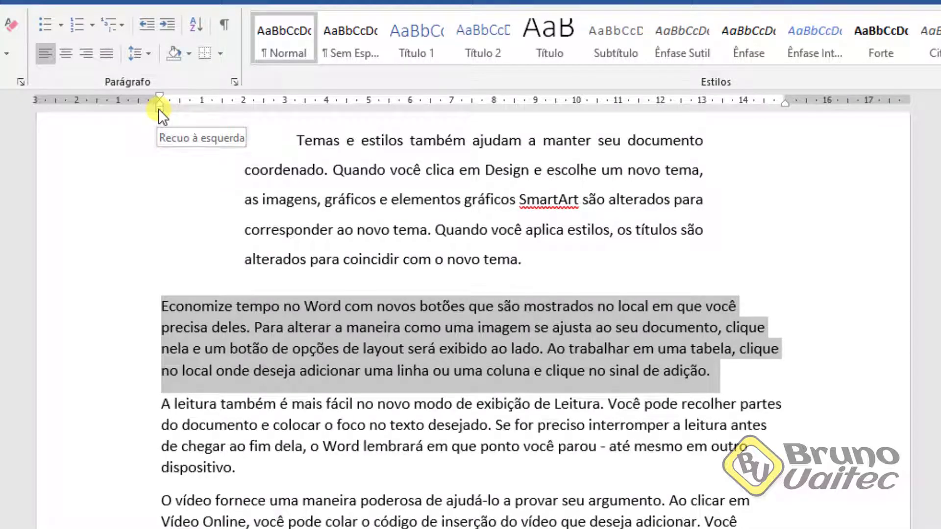
drag(158, 108, 241, 111)
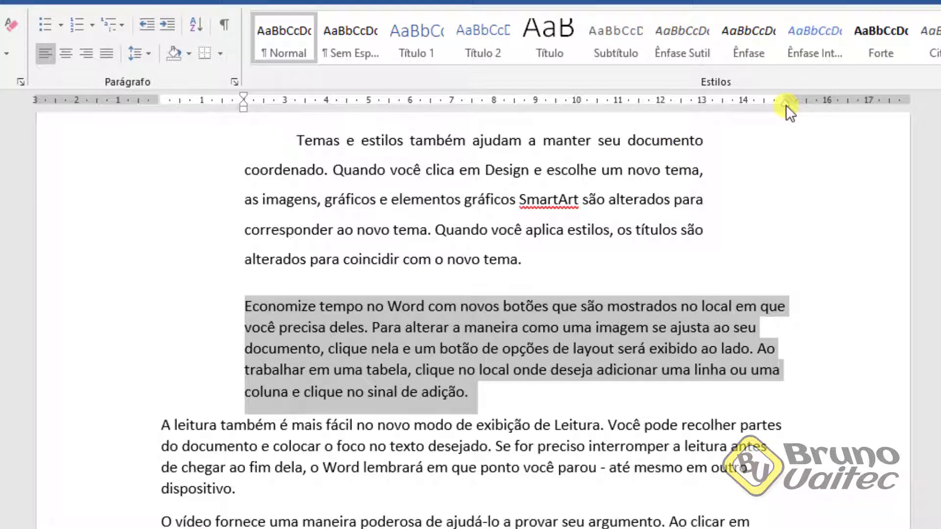
drag(786, 105, 705, 104)
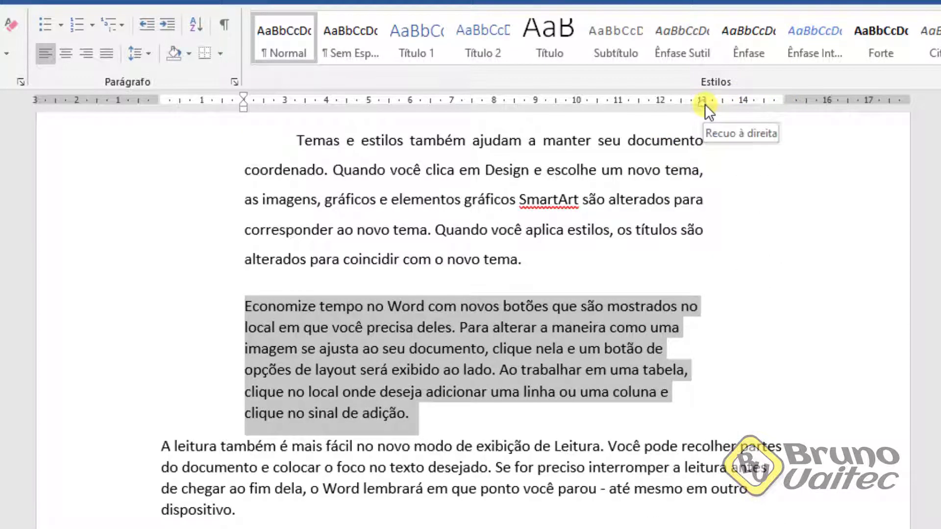
click(107, 53)
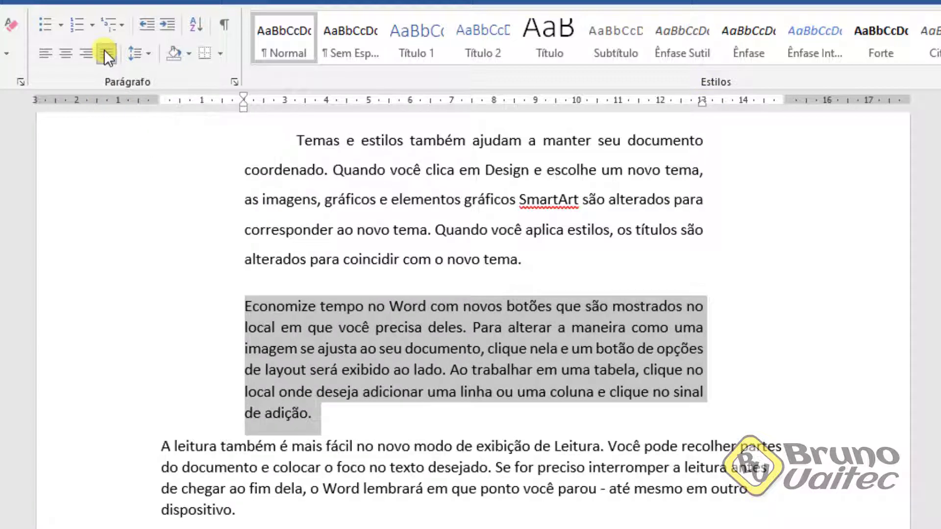
Step: Set the fourth paragraph's first-line indent to 1,25 cm on the ruler, lining it up with the paragraph above
scroll(346, 329, up, 3)
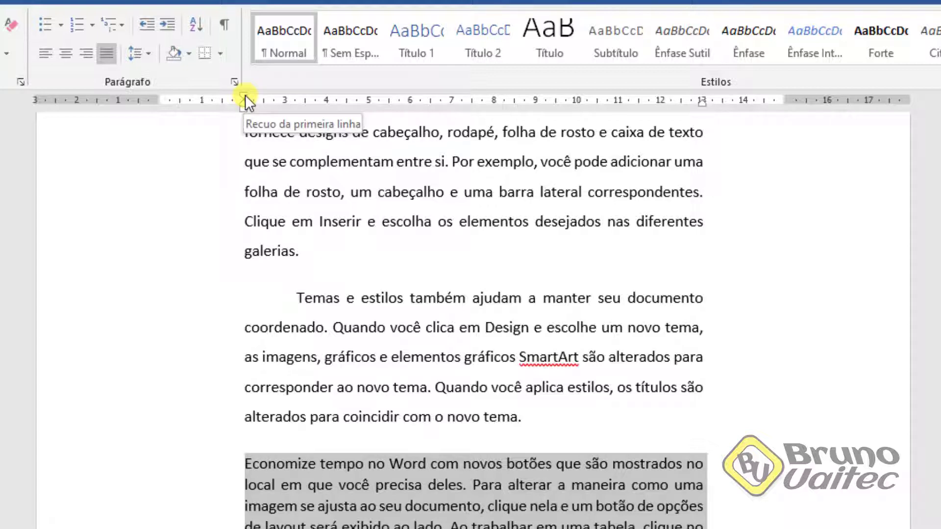
drag(245, 95, 301, 97)
drag(292, 98, 290, 98)
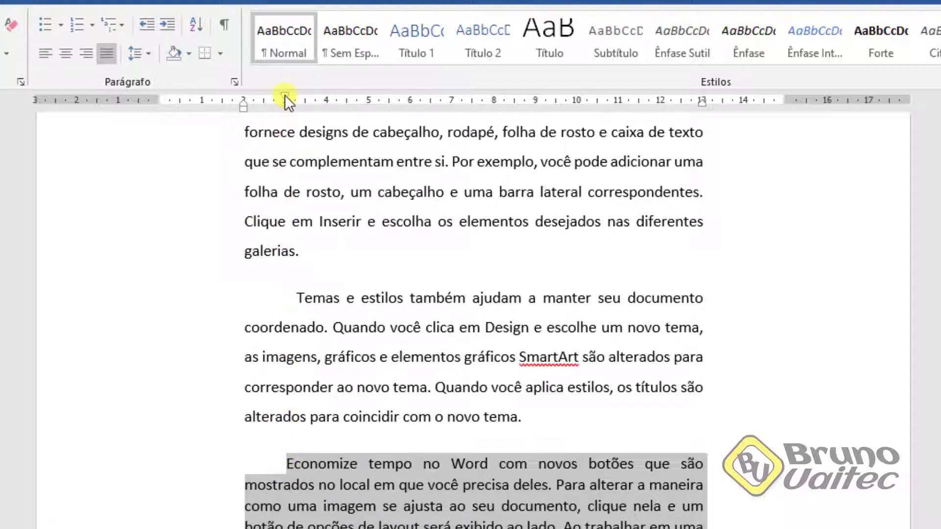
drag(284, 95, 294, 95)
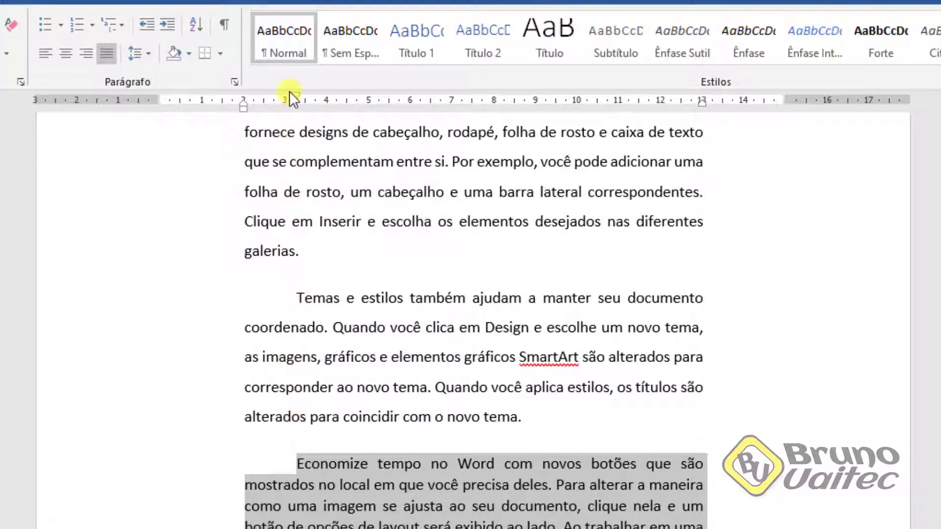
drag(298, 95, 296, 95)
Step: Set the fourth paragraph's line spacing to 1,5 and its spacing before and after to 12 pt each
click(148, 54)
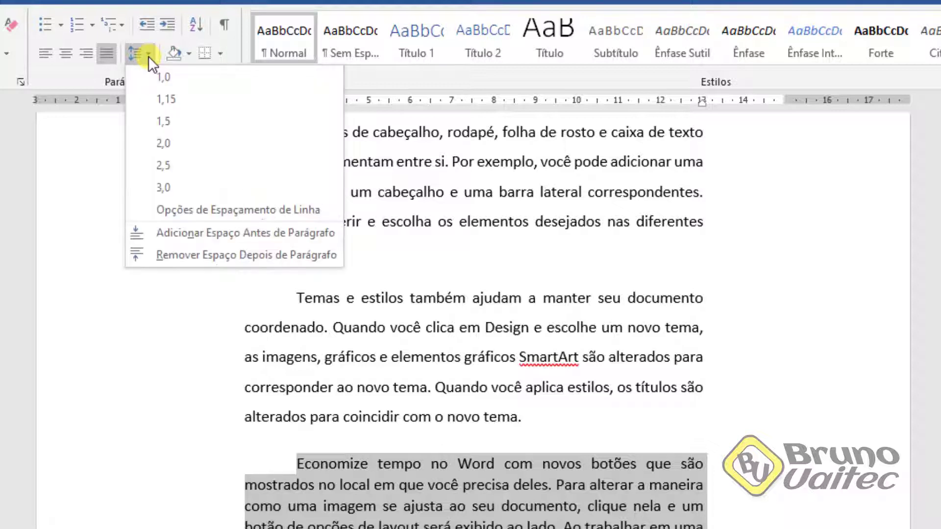
click(156, 123)
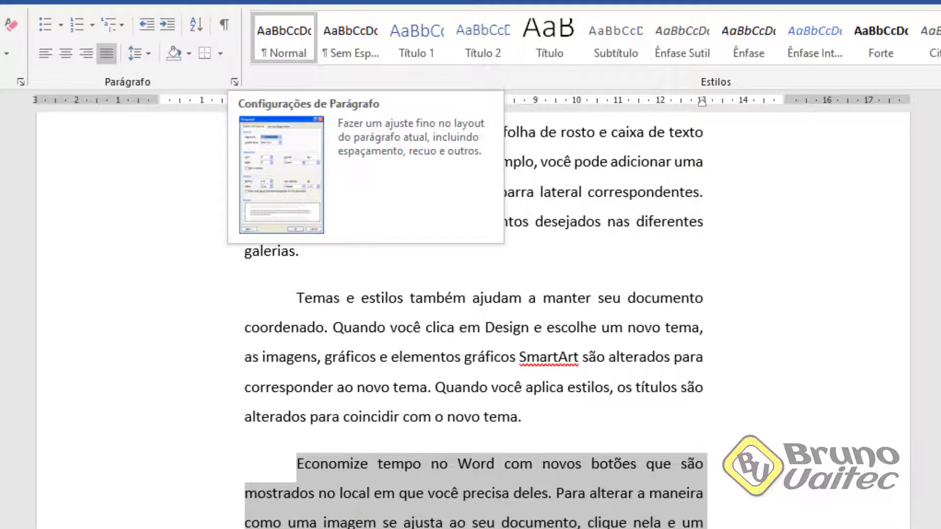
click(234, 82)
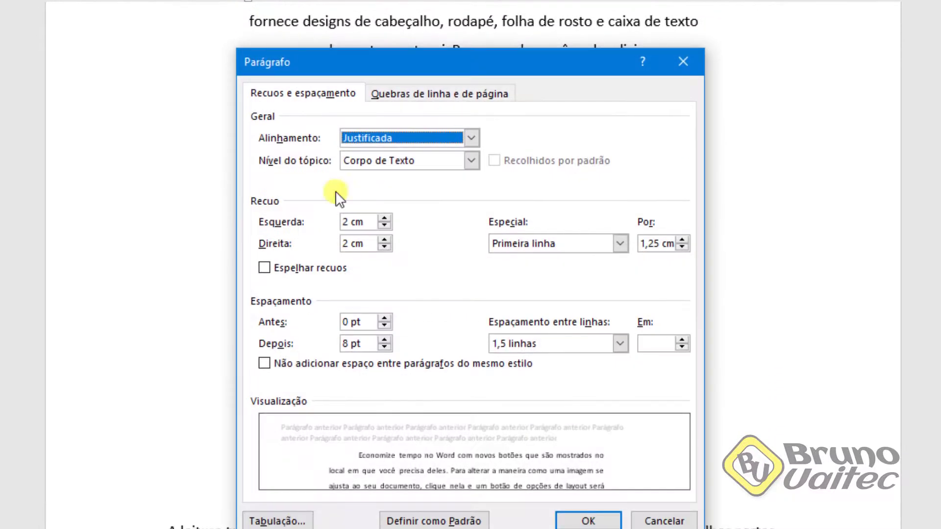
drag(362, 337, 325, 340)
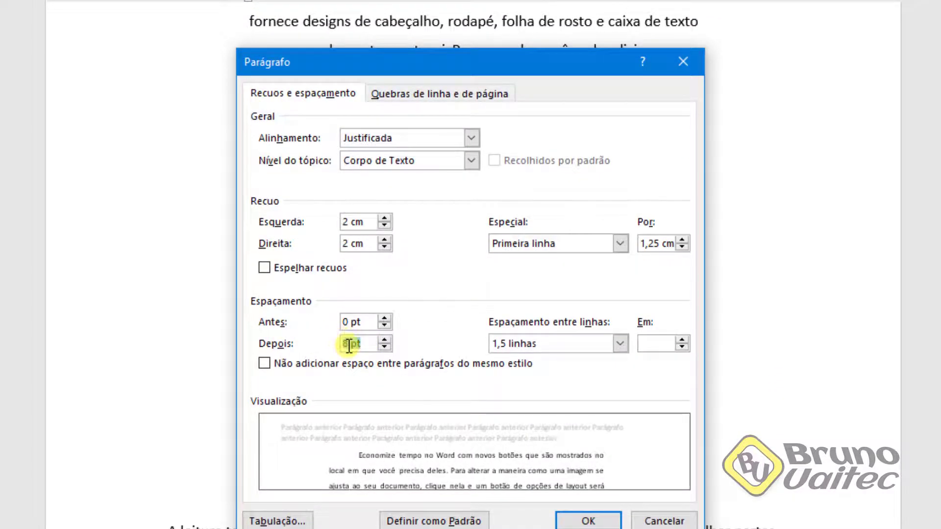
click(348, 343)
click(384, 339)
double_click(384, 318)
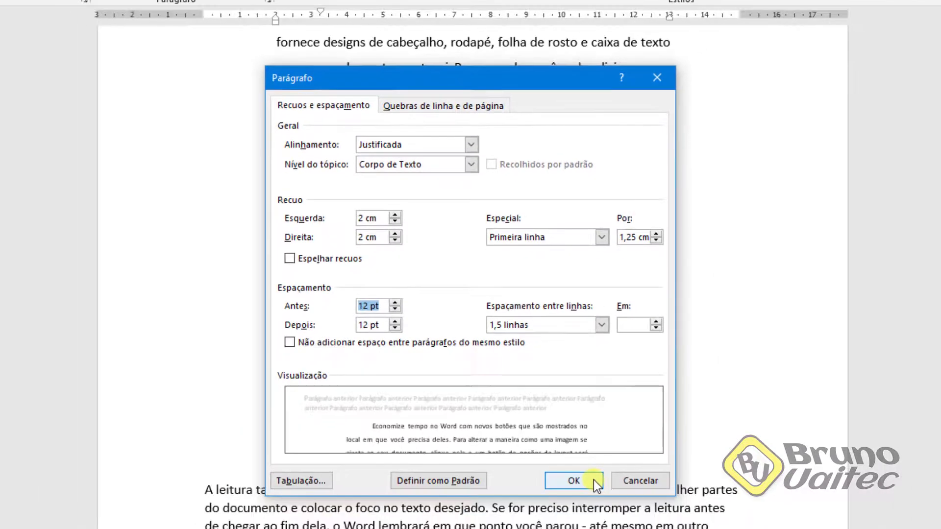
click(602, 520)
click(674, 275)
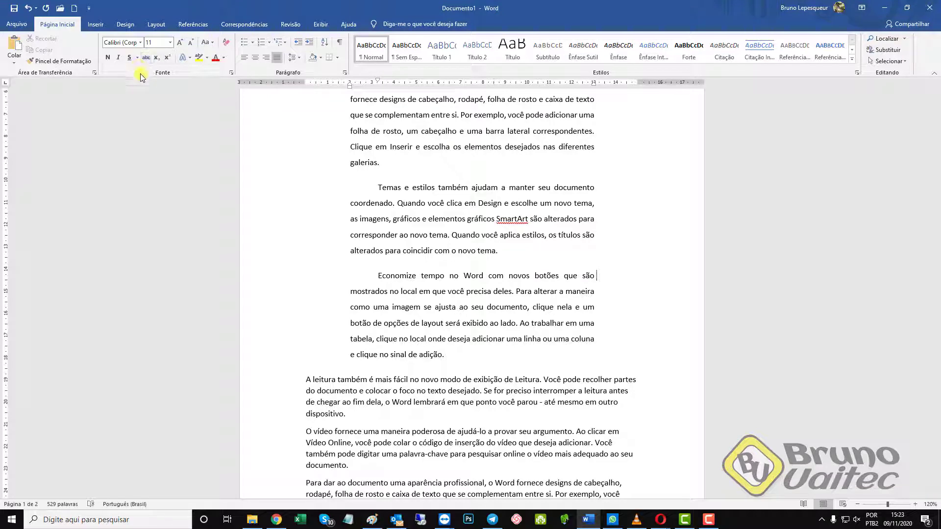
Step: Select the title "Aula 07 de Word 2019" and set its size to 18 in the font settings
scroll(412, 353, up, 4)
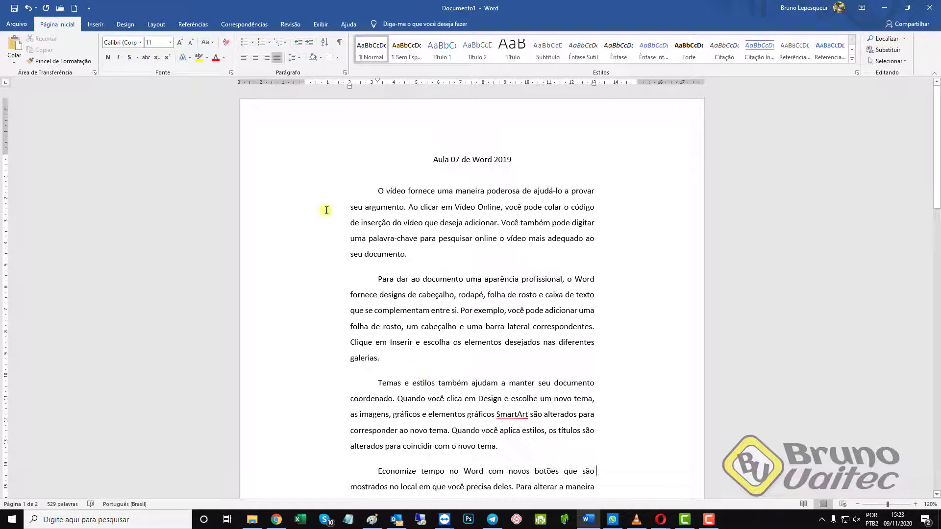
click(265, 164)
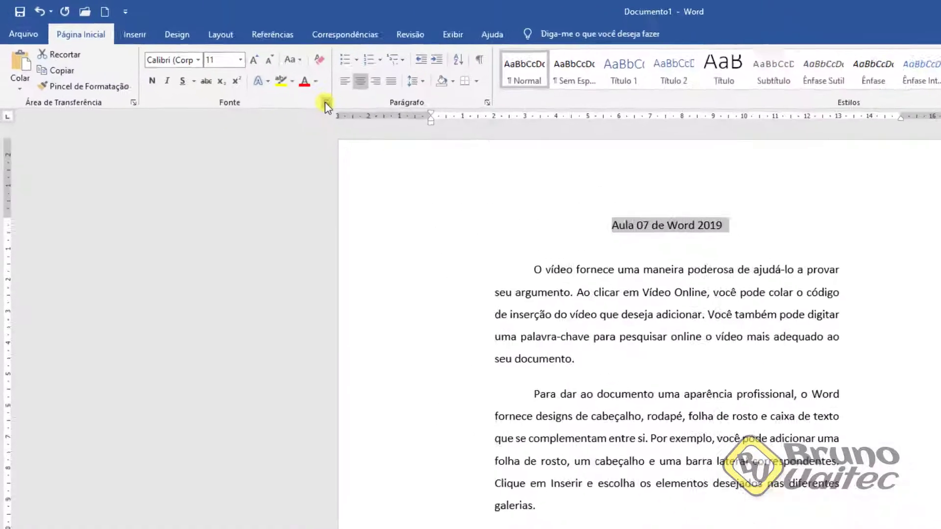
click(237, 75)
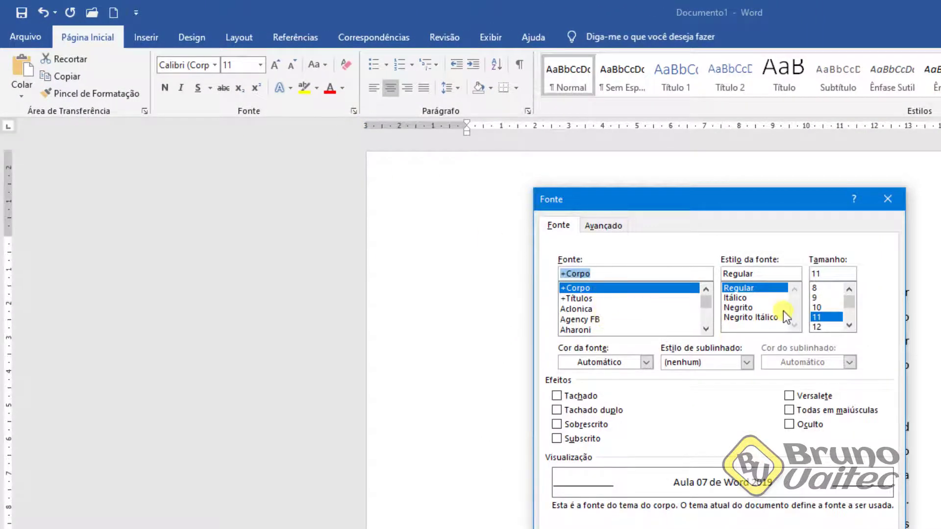
click(849, 325)
click(849, 326)
click(849, 326)
click(849, 326)
click(825, 319)
Step: Give the title a dark blue font colour and a double underline, and apply the font settings
click(611, 362)
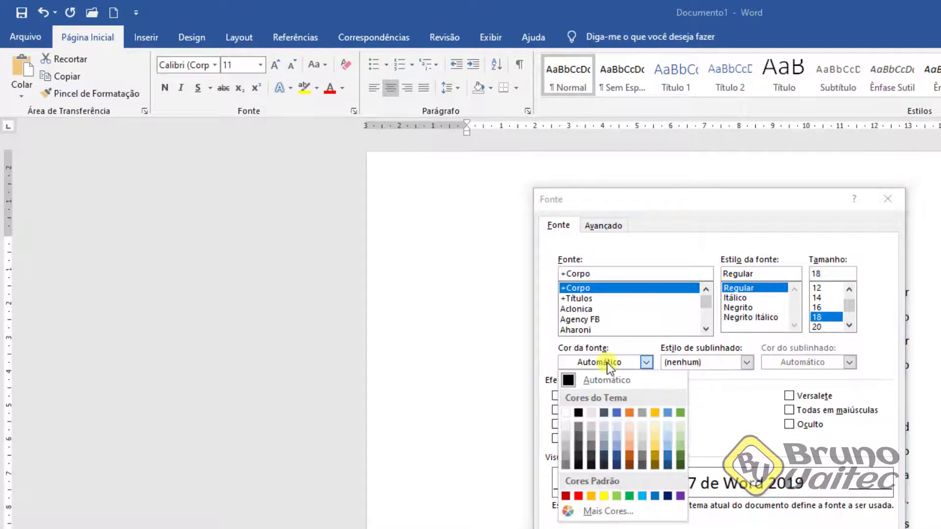
click(669, 496)
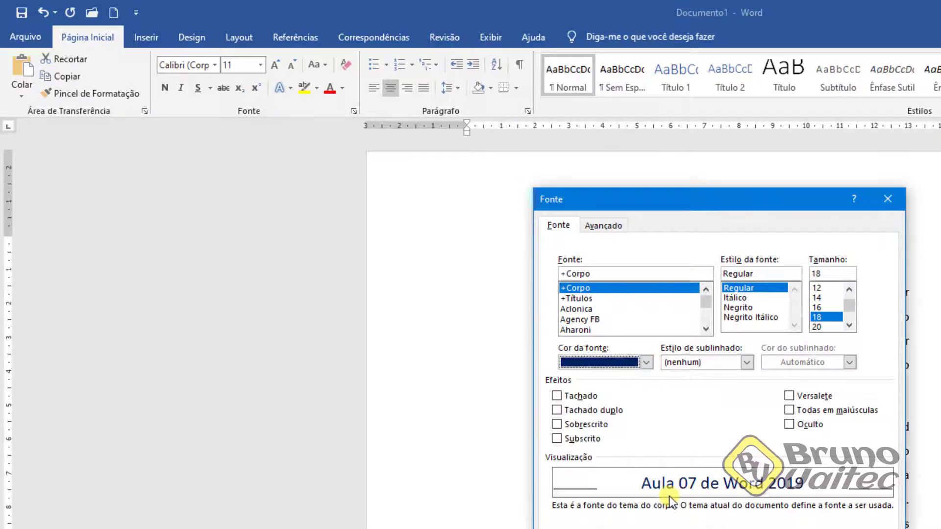
click(716, 362)
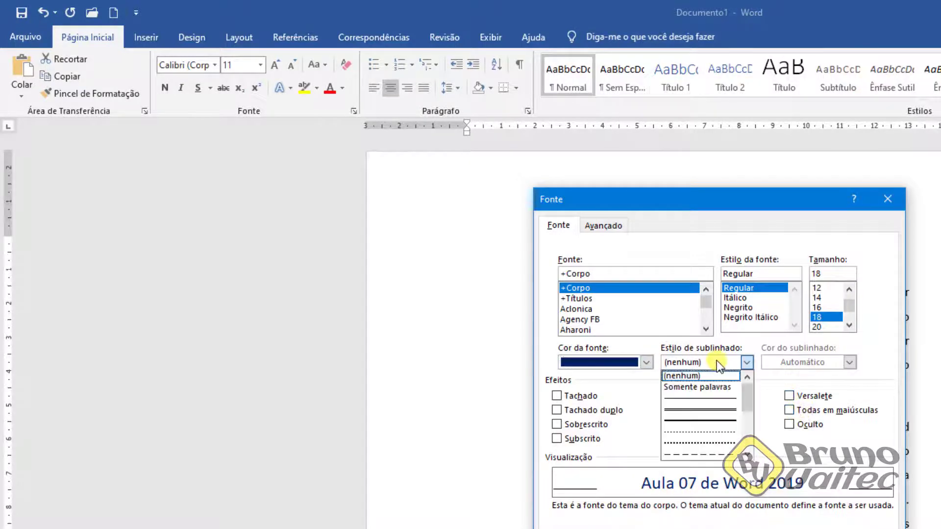
click(704, 407)
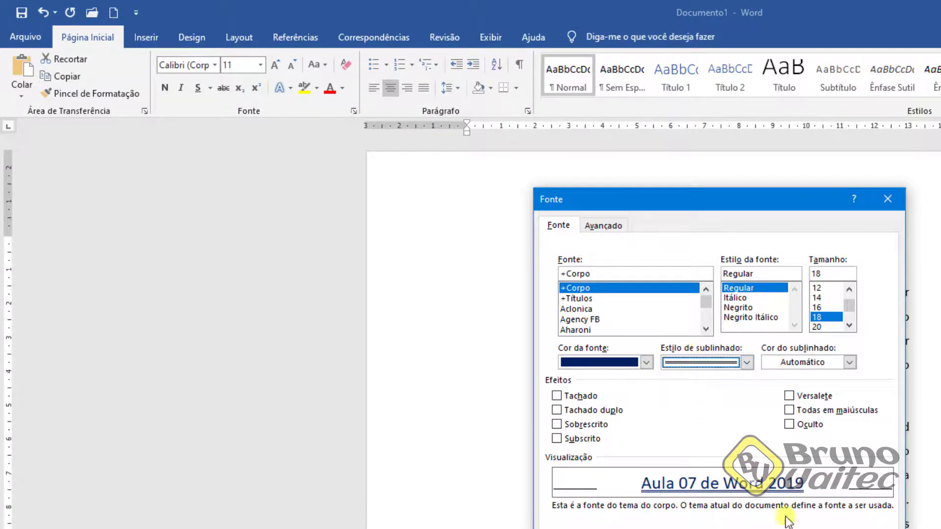
key(Return)
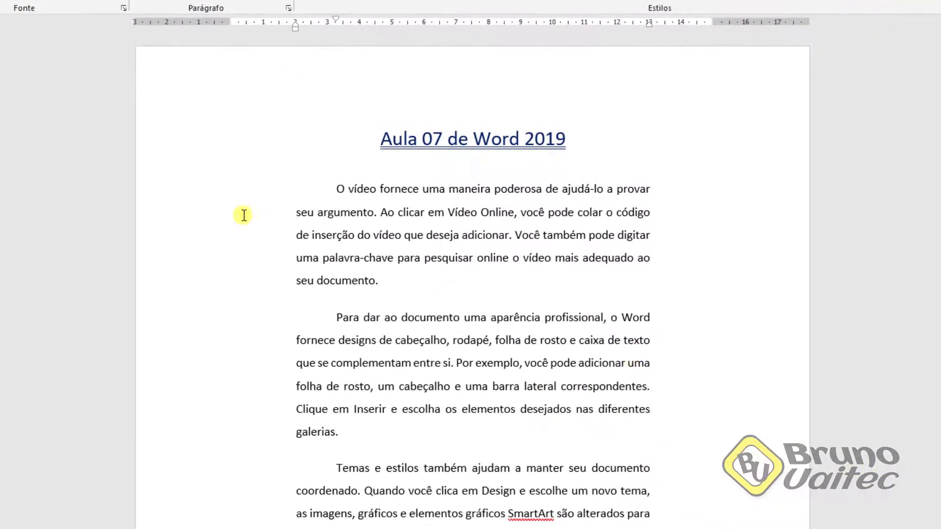
Step: Select the formatted body paragraphs below the title, try red text on them, and set their font colour to a dark theme green
drag(378, 282, 386, 528)
drag(195, 442, 206, 528)
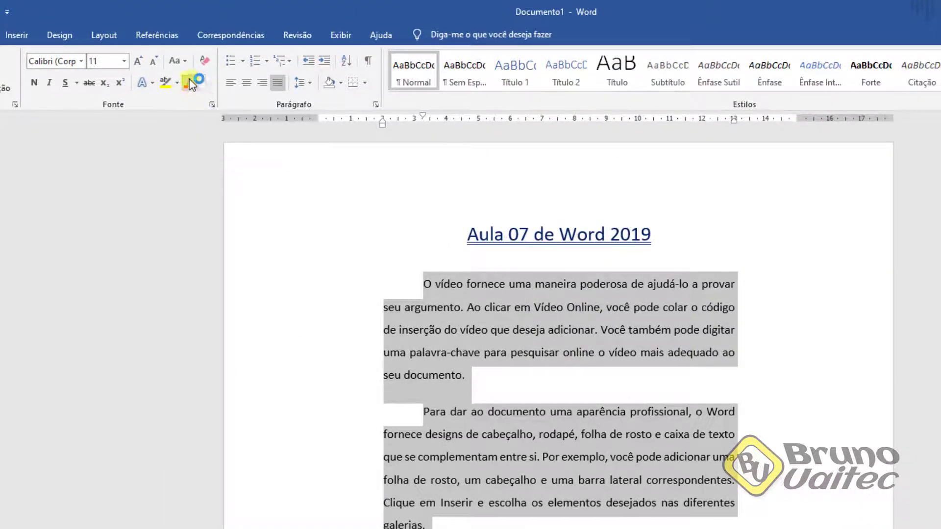
click(189, 82)
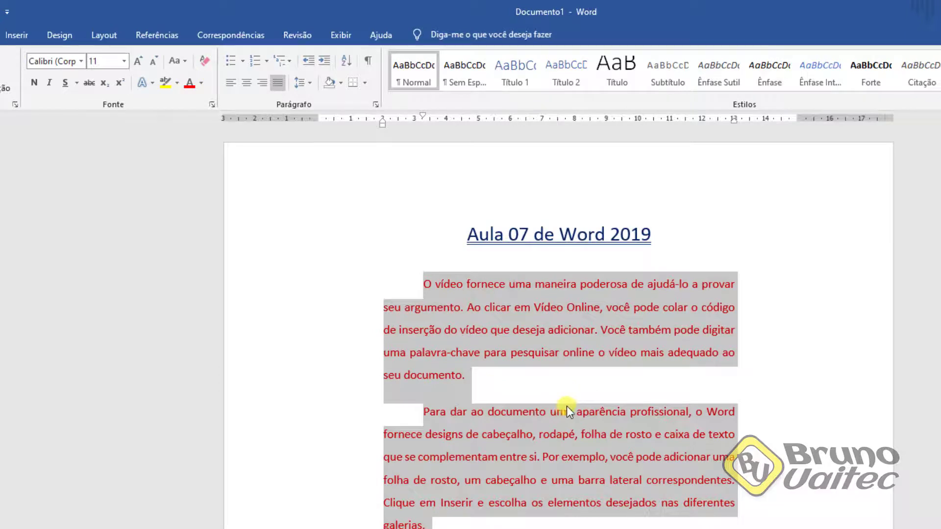
click(201, 84)
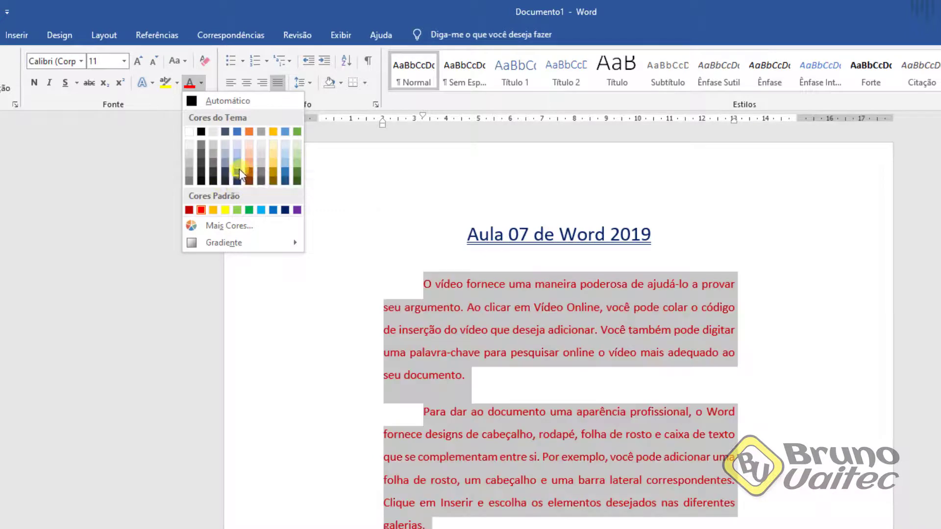
click(297, 172)
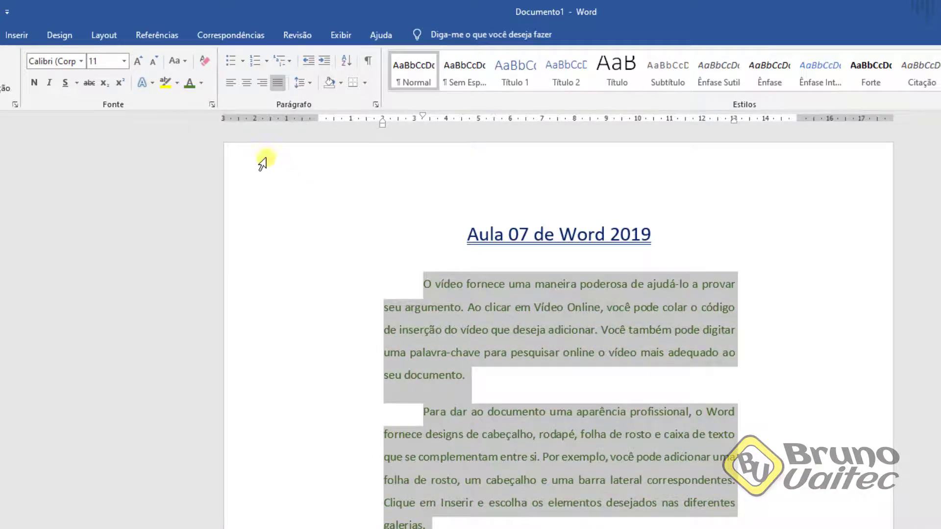
Step: Try bold on the selected body paragraphs, remove it, and make them italic
click(35, 84)
click(33, 82)
click(49, 83)
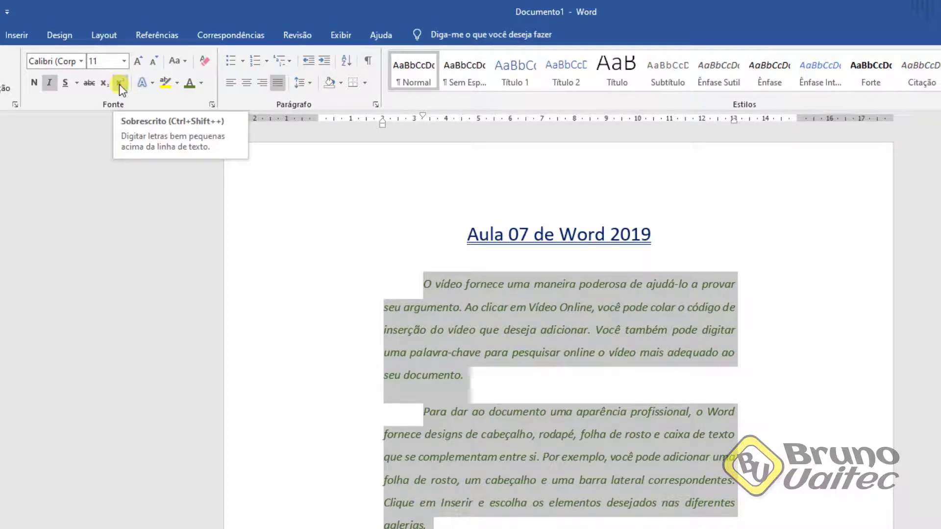
click(519, 281)
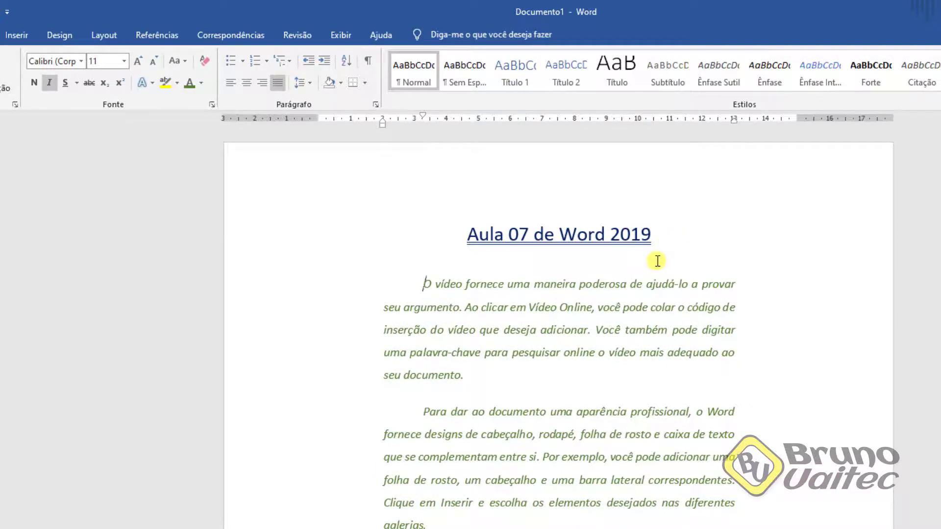
Step: Insert a paragraph below the title reading "O meu 1o aniversário!", undoing the automatic ordinal conversion so the "o" stays a normal letter
key(Return)
key(Up)
text(O meu )
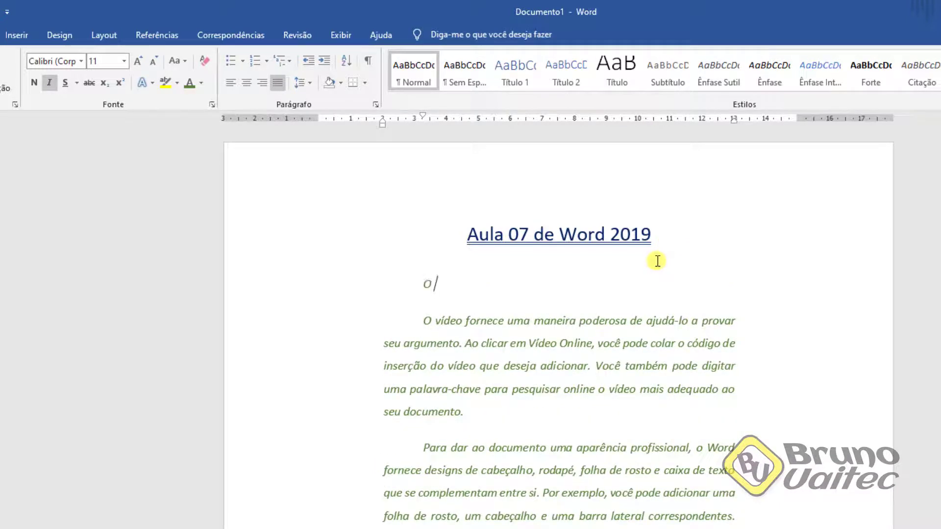
text(1)
text( o)
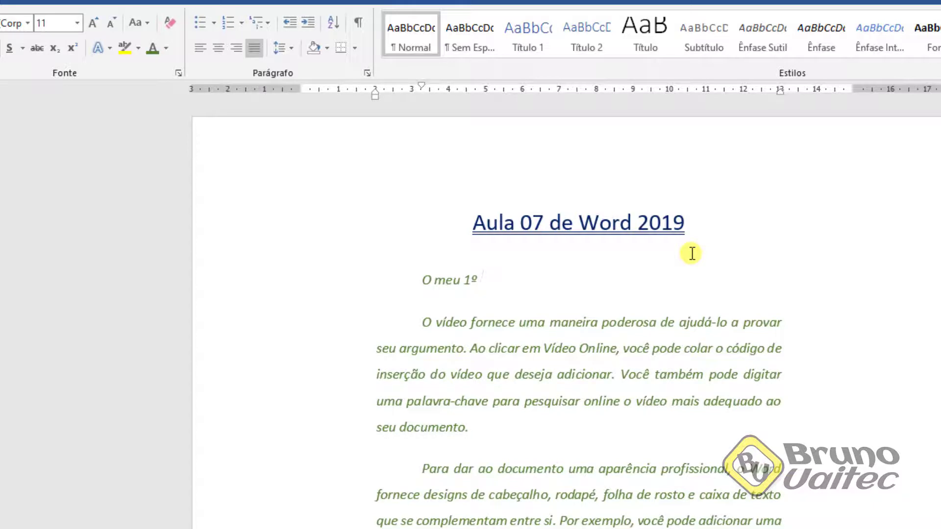
key(ctrl+z)
text(aniversário!)
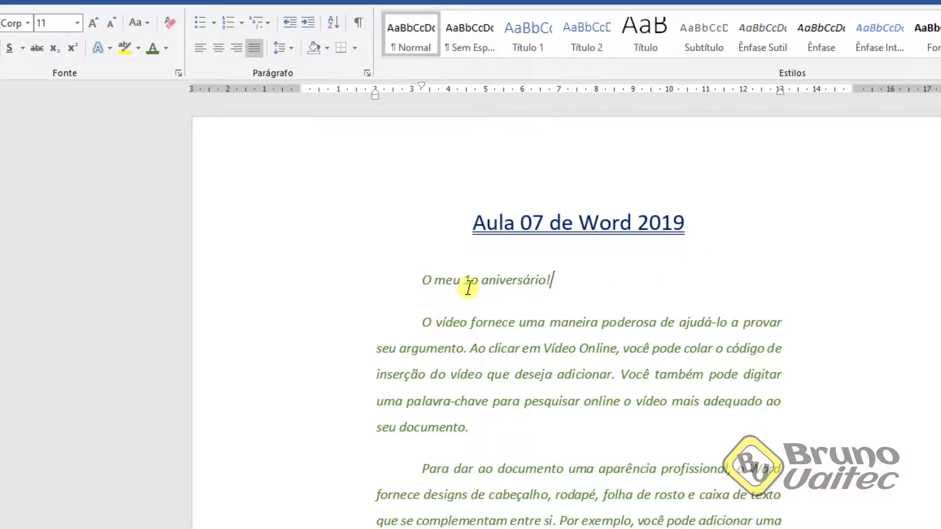
Step: Make the "o" after the 1 in "O meu 1o aniversário!" superscript
drag(471, 279, 478, 280)
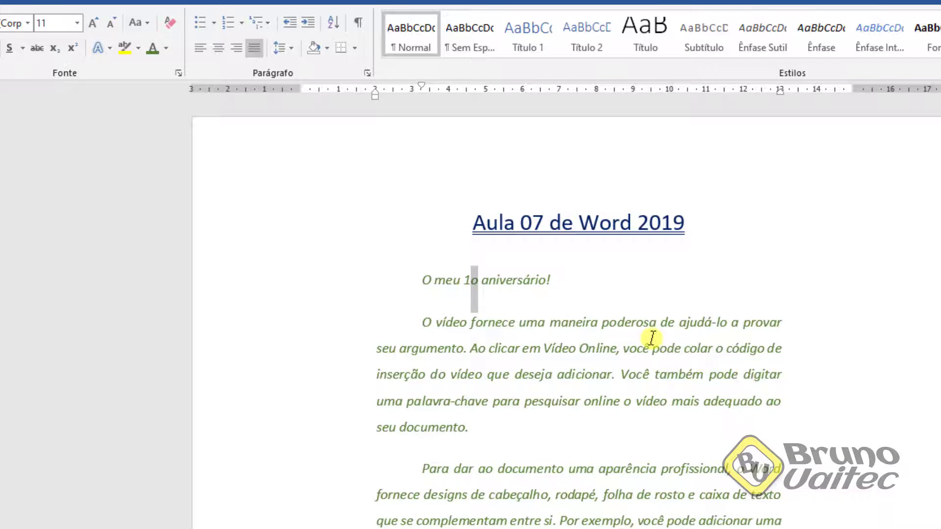
click(72, 51)
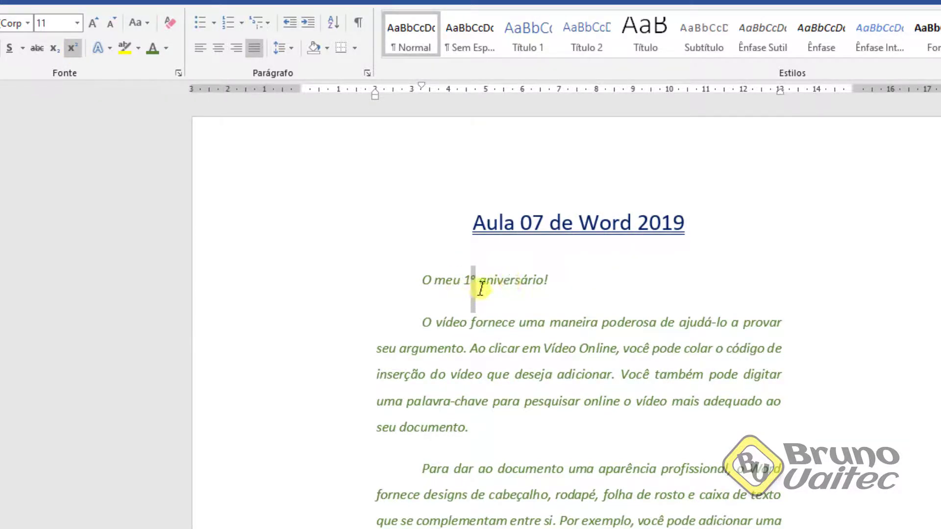
click(563, 274)
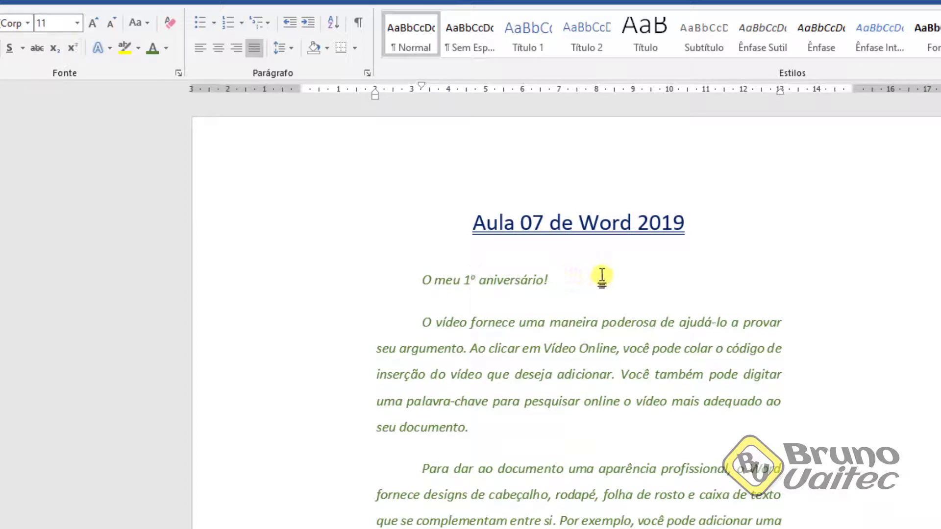
Step: Add a paragraph reading "CO2" below the "aniversário" line and try superscript on its 2
key(Return)
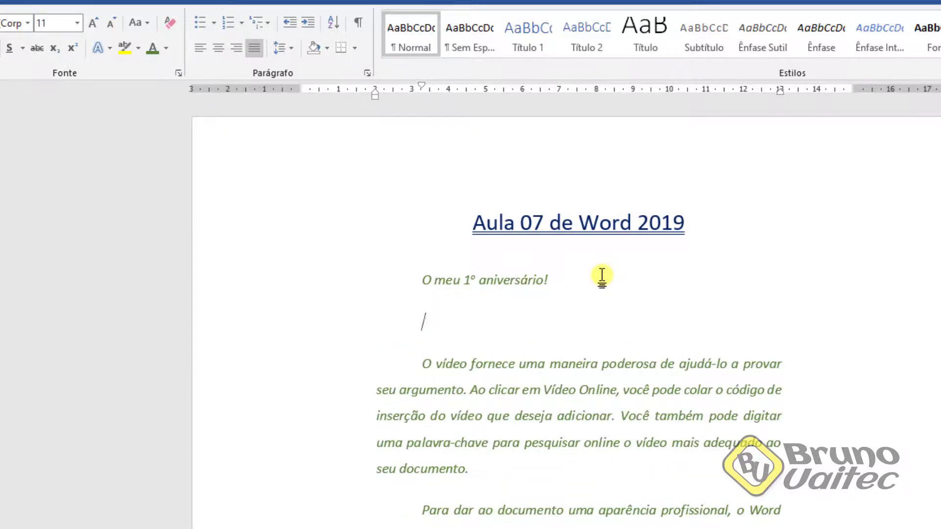
text(co2)
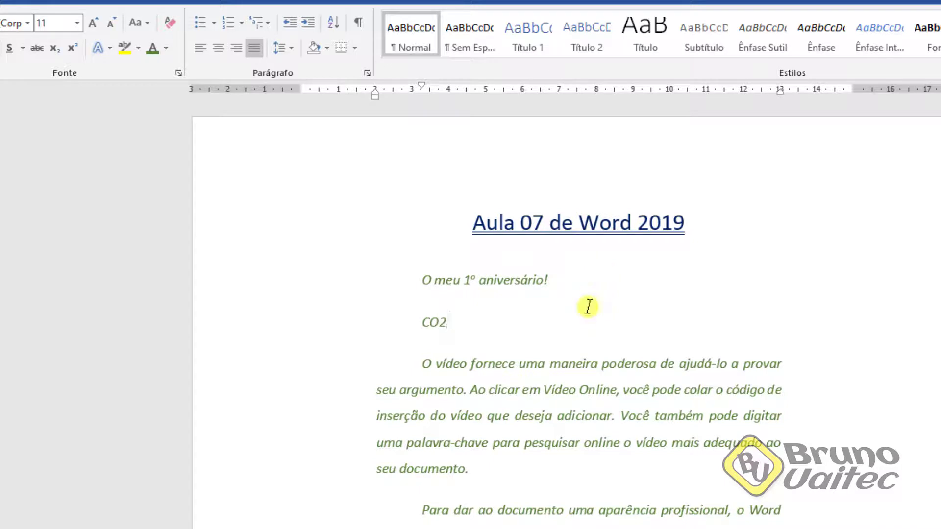
drag(452, 324, 440, 325)
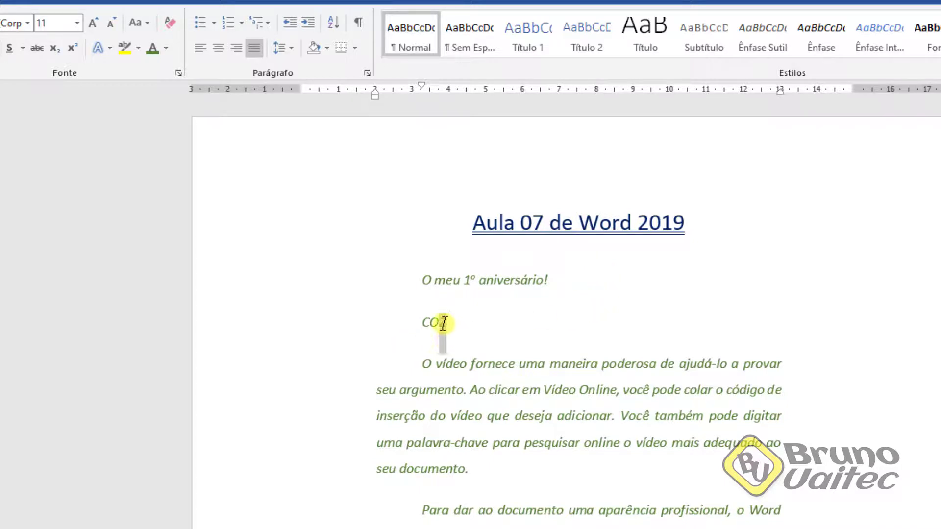
click(74, 48)
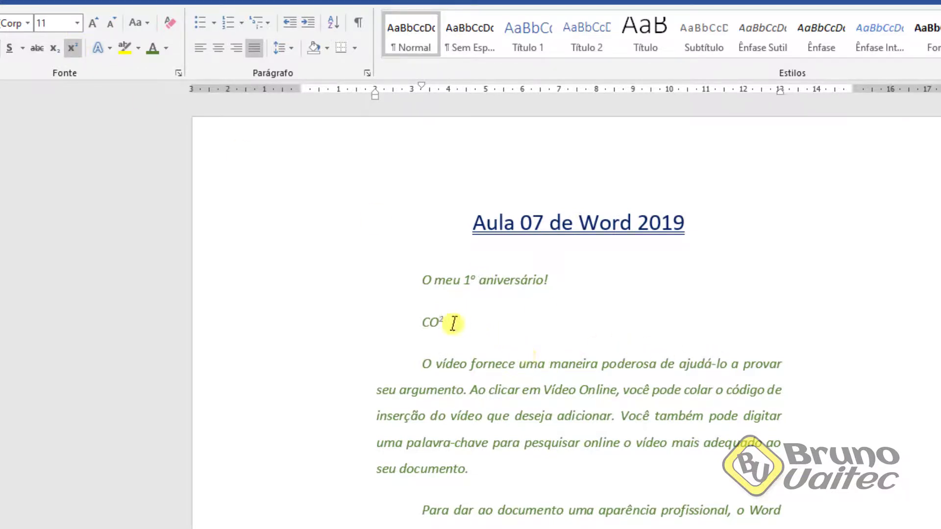
Step: Change the 2 in "CO2" to subscript
drag(447, 322, 441, 319)
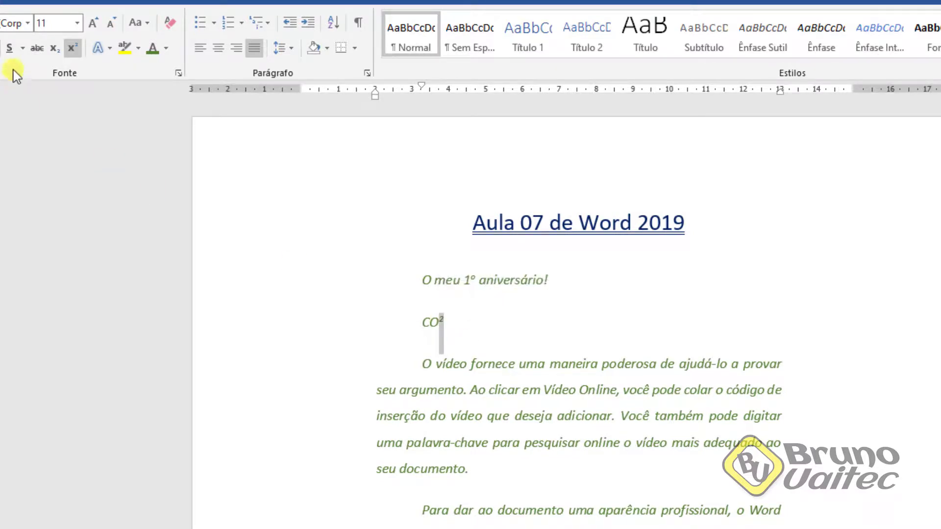
click(55, 49)
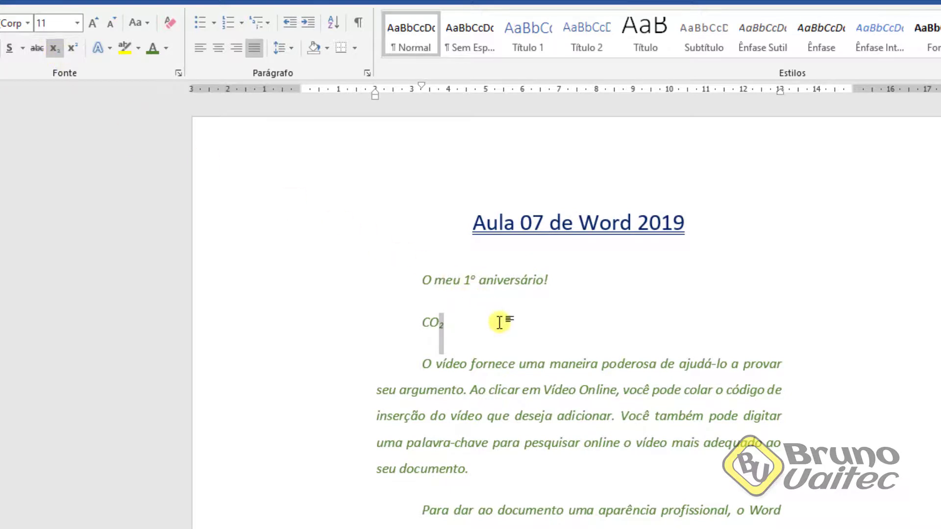
click(473, 328)
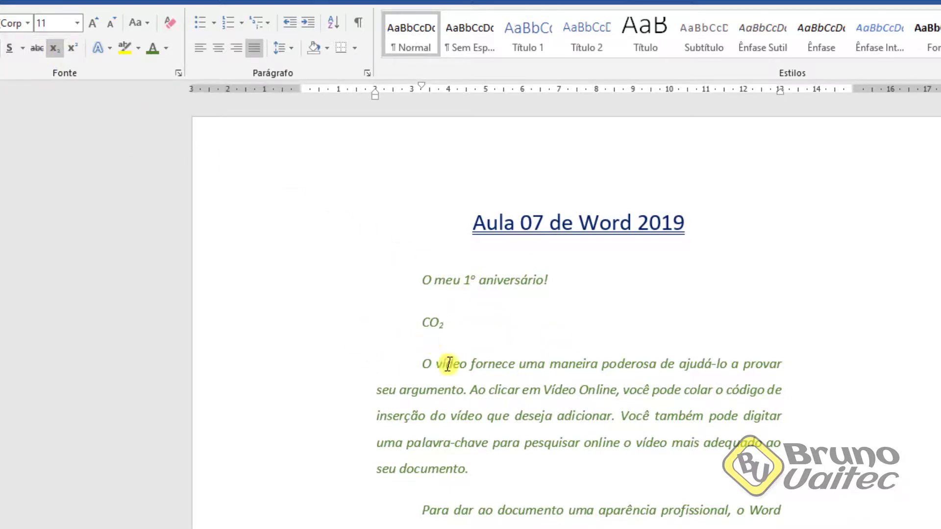
Step: Select the 2 in "CO2" and examine the Sobrescrito and Subscrito effects in the font settings
click(420, 366)
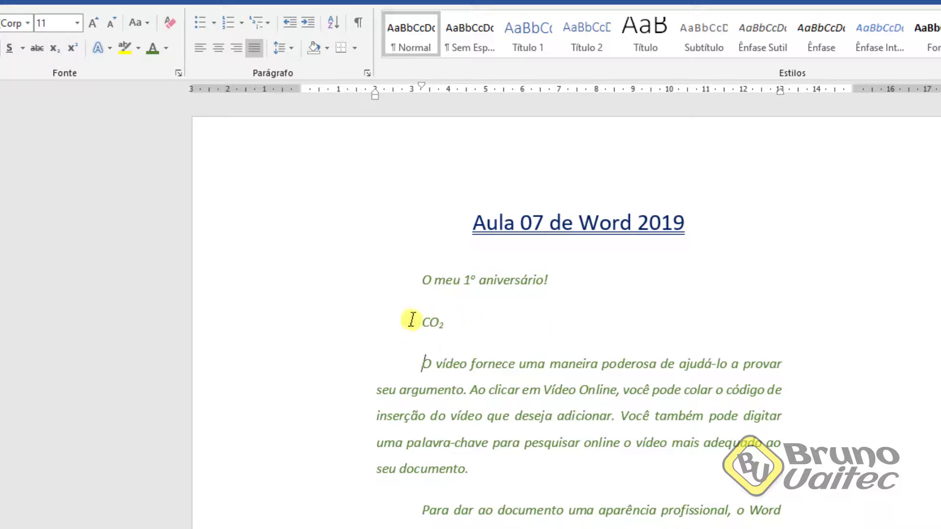
click(441, 325)
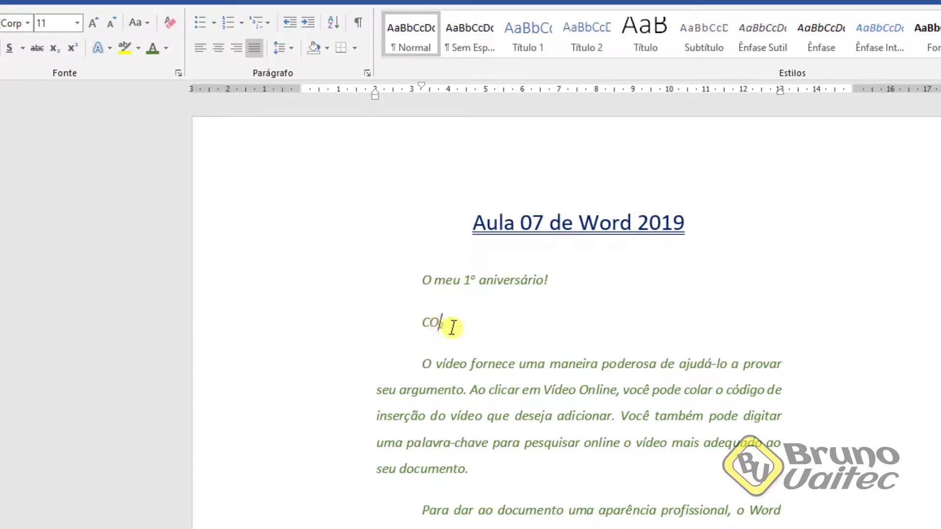
drag(444, 326, 440, 326)
key(ctrl+equal)
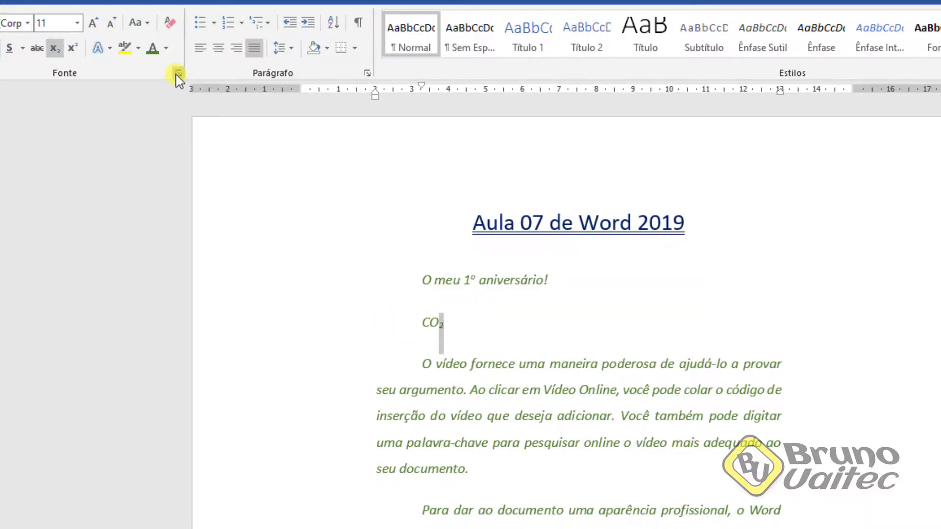
click(178, 74)
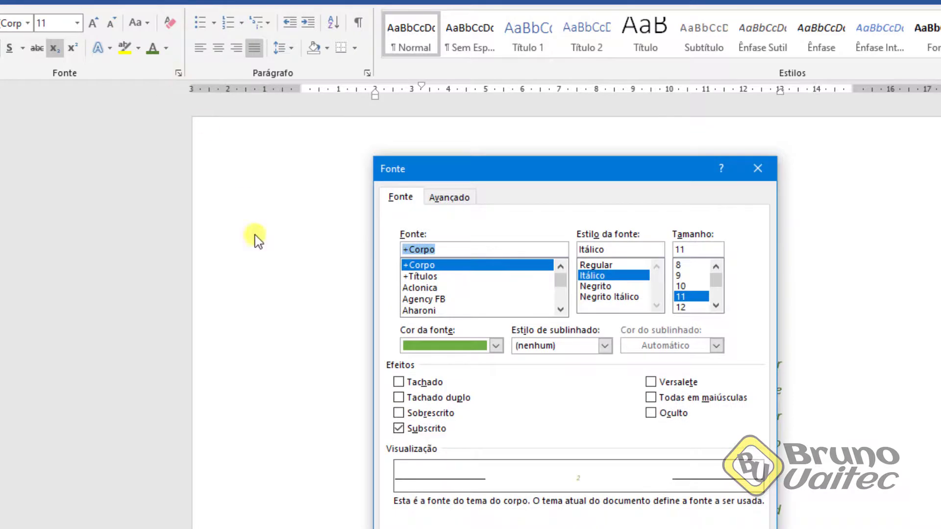
click(438, 418)
click(427, 428)
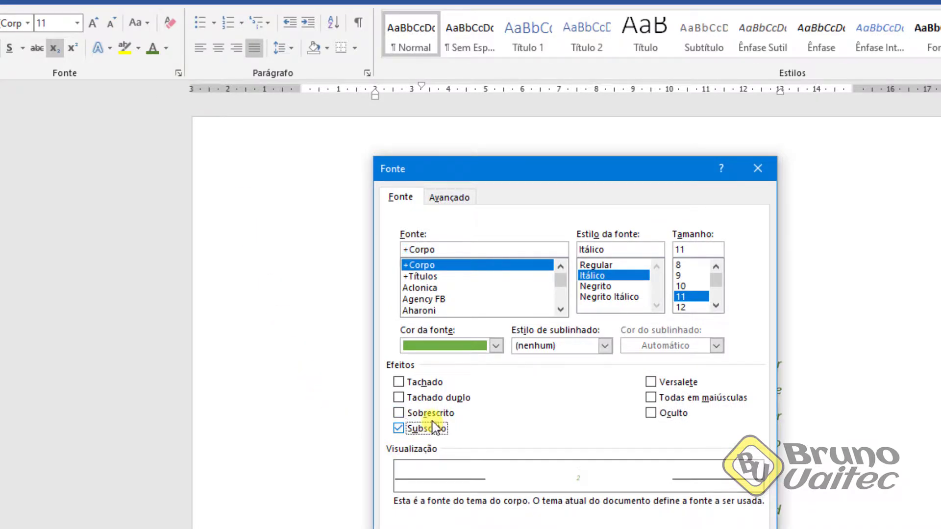
click(431, 414)
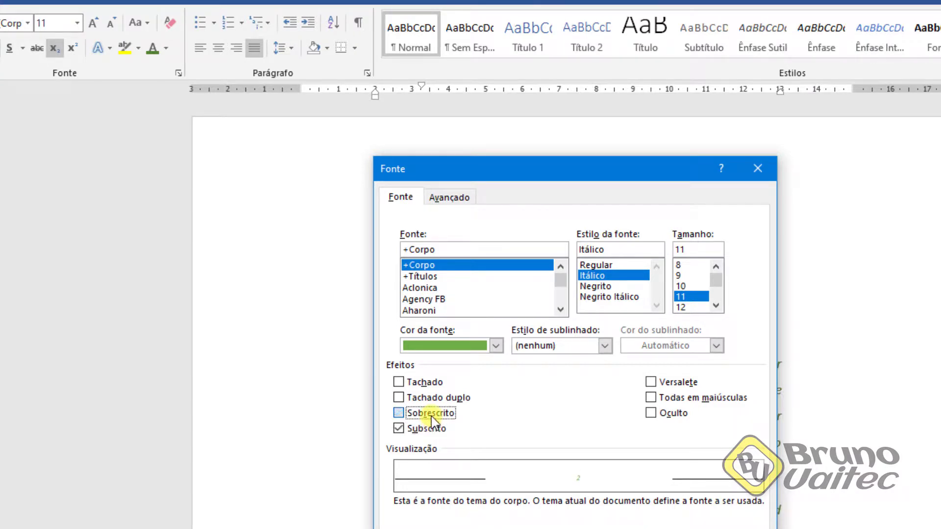